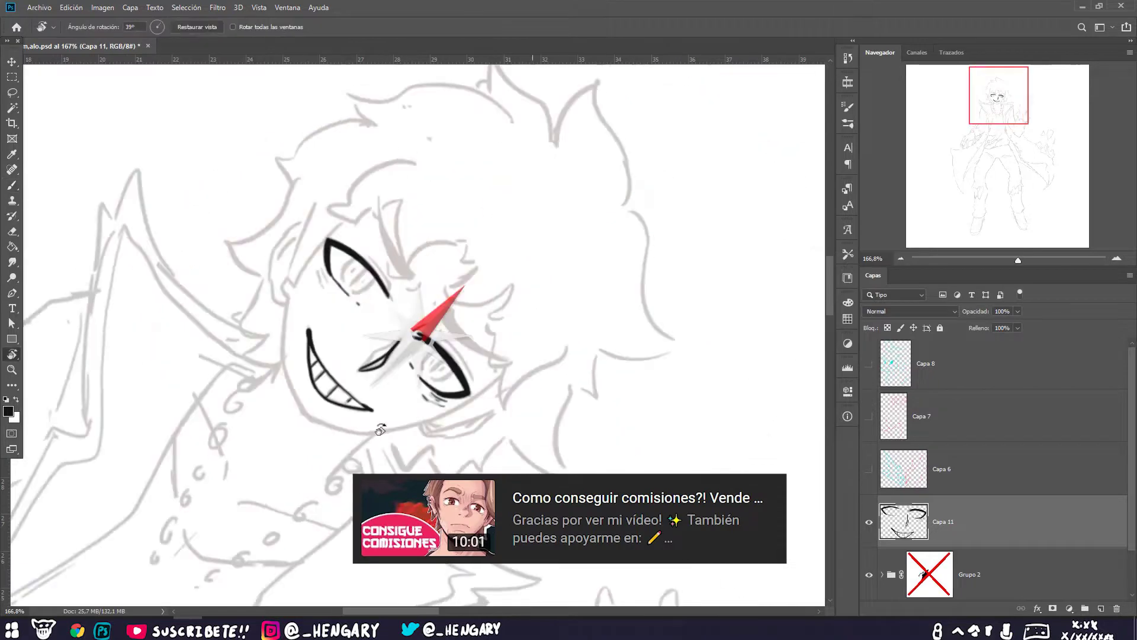
Step: Finish inking the eyes, eyebrows, nose and grinning mouth over the face sketch on Capa 11
mouse_move(429, 408)
mouse_down()
mouse_move(370, 278)
mouse_move(466, 279)
mouse_move(397, 412)
mouse_move(450, 379)
mouse_move(474, 332)
mouse_up()
mouse_move(569, 332)
mouse_down()
mouse_move(516, 278)
mouse_move(301, 313)
mouse_move(355, 331)
mouse_move(380, 355)
mouse_move(290, 365)
mouse_up()
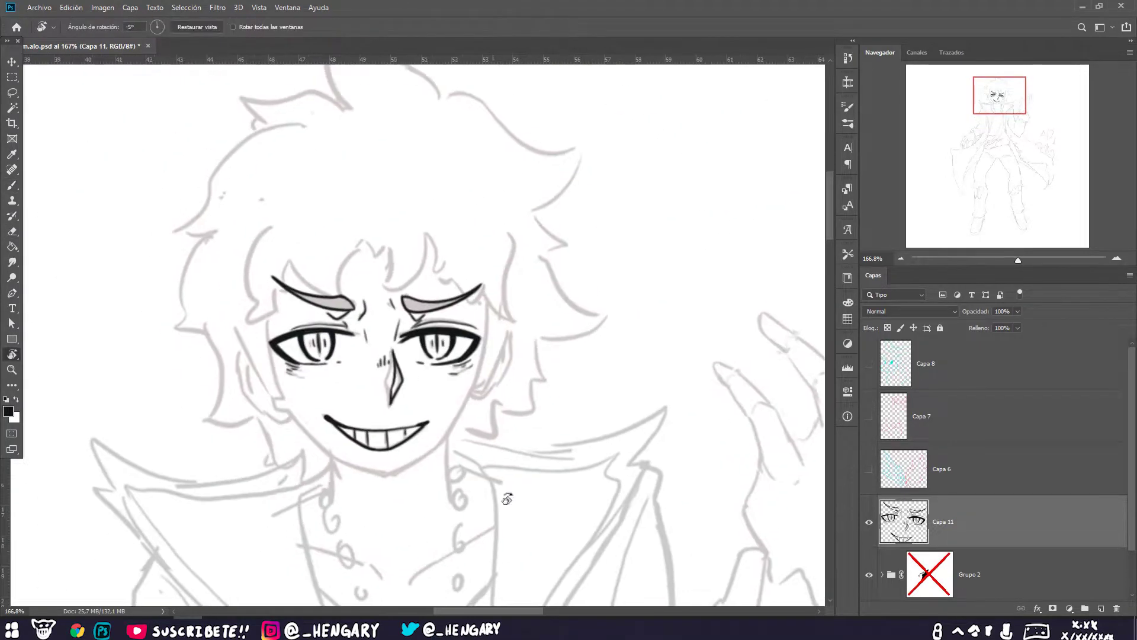
Step: Add a new layer and ink the fringe and side locks of hair framing the face
click(1101, 608)
mouse_move(509, 450)
mouse_down()
mouse_move(553, 357)
mouse_move(533, 351)
mouse_up()
key(b)
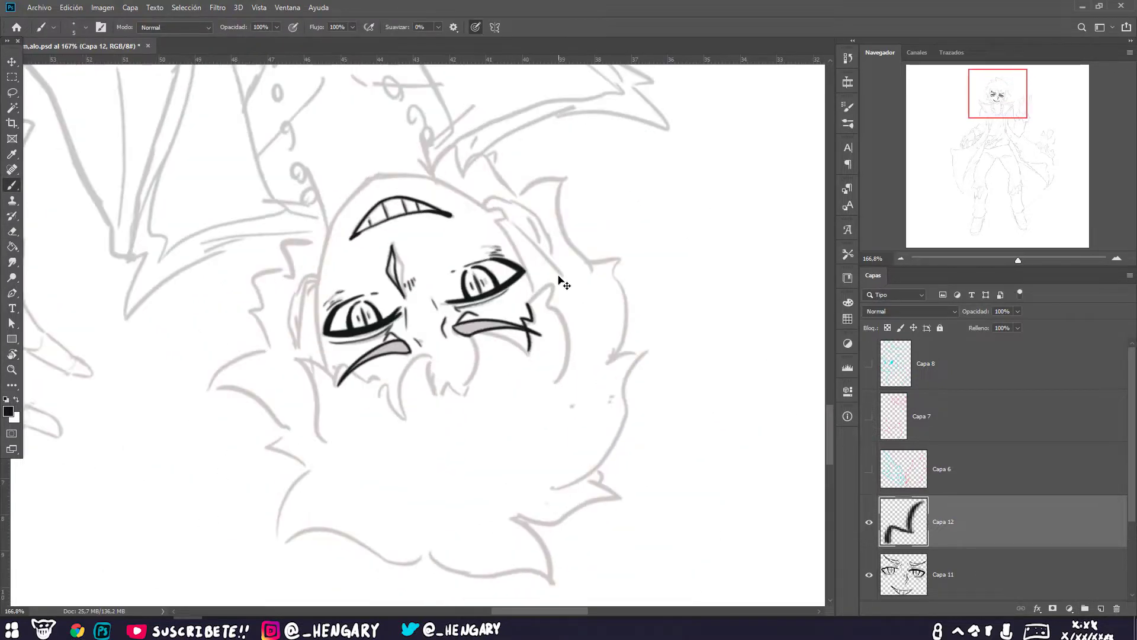
drag(409, 275, 492, 302)
mouse_move(492, 302)
mouse_down()
mouse_move(450, 367)
mouse_move(502, 289)
mouse_up()
drag(523, 348, 517, 305)
key(r)
mouse_move(309, 293)
mouse_down()
mouse_move(592, 310)
mouse_move(606, 346)
mouse_up()
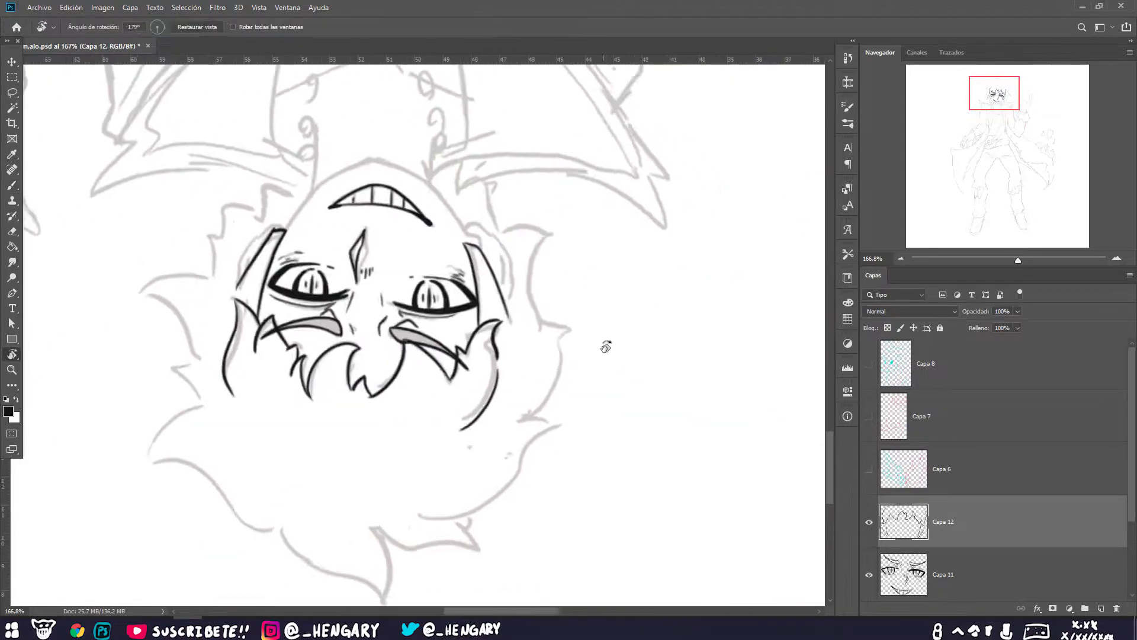
Step: Ink the outer contour of the hair around the head, following the grey sketch
drag(313, 211, 352, 462)
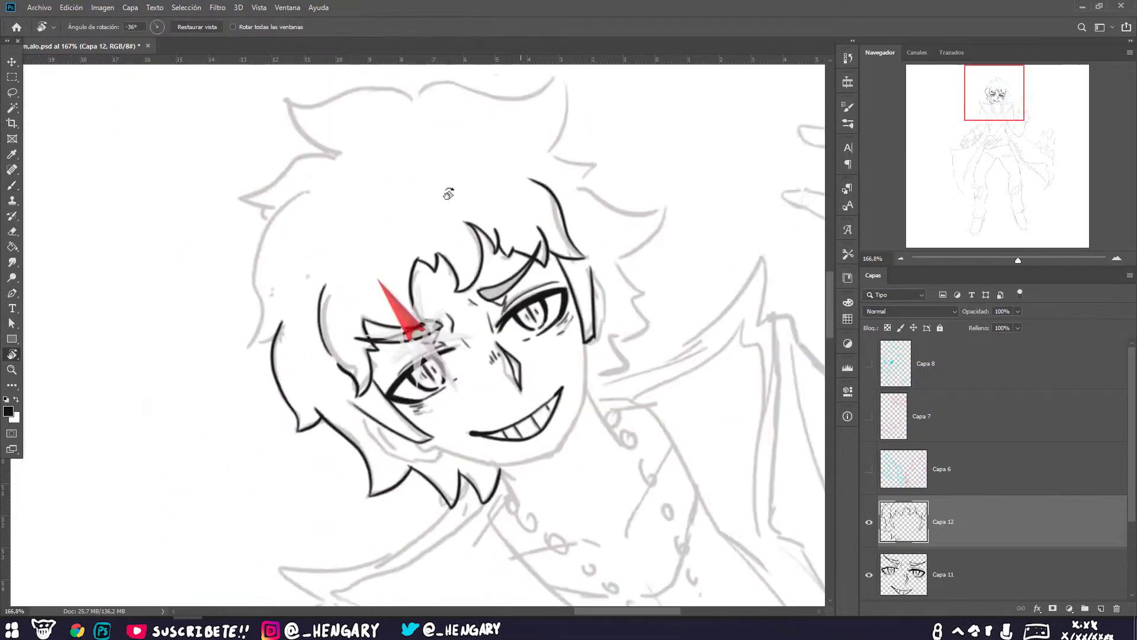
mouse_move(448, 194)
mouse_down()
mouse_move(367, 255)
mouse_move(415, 183)
mouse_move(464, 221)
mouse_move(398, 158)
mouse_move(331, 178)
mouse_move(571, 352)
mouse_move(533, 368)
mouse_move(474, 332)
mouse_move(450, 379)
mouse_move(494, 424)
mouse_move(450, 332)
mouse_move(486, 320)
mouse_move(503, 346)
mouse_move(489, 291)
mouse_up()
key(b)
drag(455, 342, 448, 402)
mouse_move(335, 351)
mouse_down()
mouse_move(330, 394)
mouse_move(445, 253)
mouse_move(379, 257)
mouse_move(355, 331)
mouse_move(414, 255)
mouse_move(485, 331)
mouse_move(429, 463)
mouse_move(419, 266)
mouse_up()
mouse_move(426, 308)
mouse_down()
mouse_move(381, 381)
mouse_move(374, 419)
mouse_move(414, 355)
mouse_up()
mouse_move(470, 318)
mouse_down()
mouse_move(468, 343)
mouse_move(335, 293)
mouse_move(379, 331)
mouse_move(370, 291)
mouse_move(346, 415)
mouse_up()
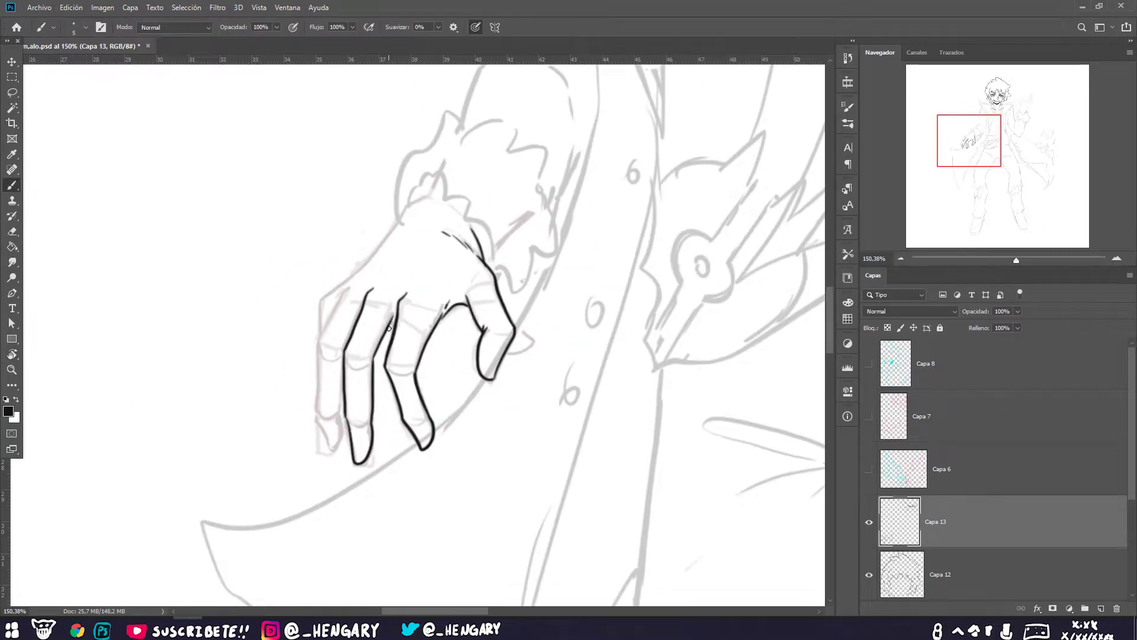
Step: Ink the finger outlines and knuckle creases of the lowered hand on Capa 13
drag(388, 327, 403, 377)
drag(504, 306, 360, 278)
drag(360, 279, 332, 312)
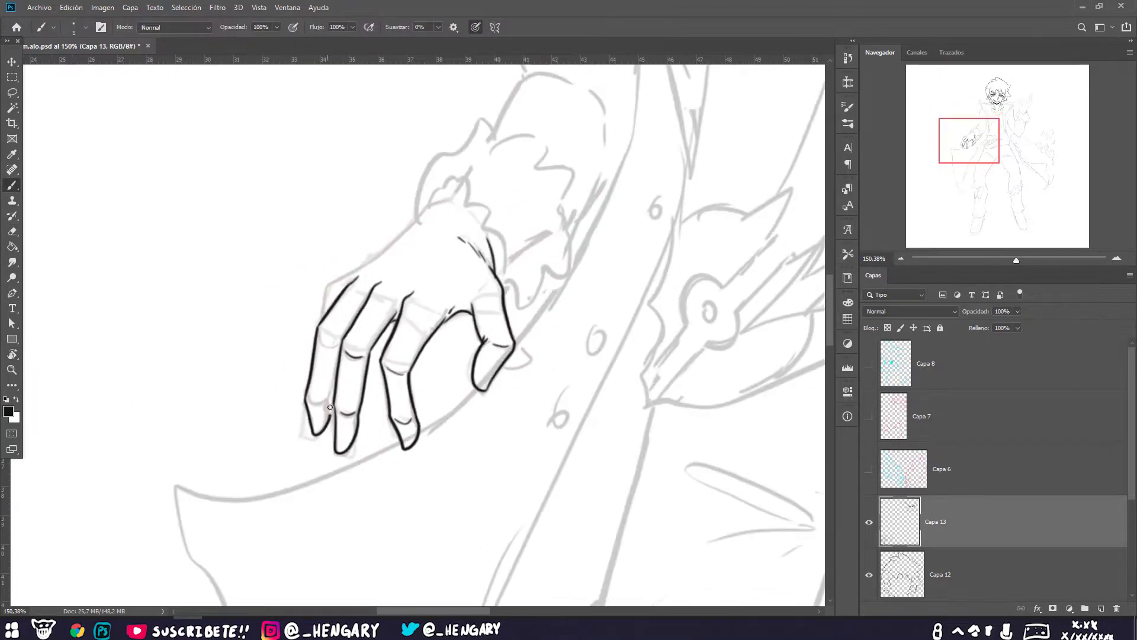
drag(330, 406, 357, 391)
Step: Ink the raised open hand, including its fingers, palm and wrist, on Capa 13
mouse_move(477, 213)
mouse_down()
mouse_move(563, 300)
mouse_move(178, 563)
mouse_up()
key(Escape)
key(b)
drag(439, 229, 457, 313)
drag(427, 277, 474, 305)
mouse_move(435, 216)
mouse_down()
mouse_move(471, 311)
mouse_move(415, 332)
mouse_move(360, 260)
mouse_move(385, 308)
mouse_move(318, 359)
mouse_up()
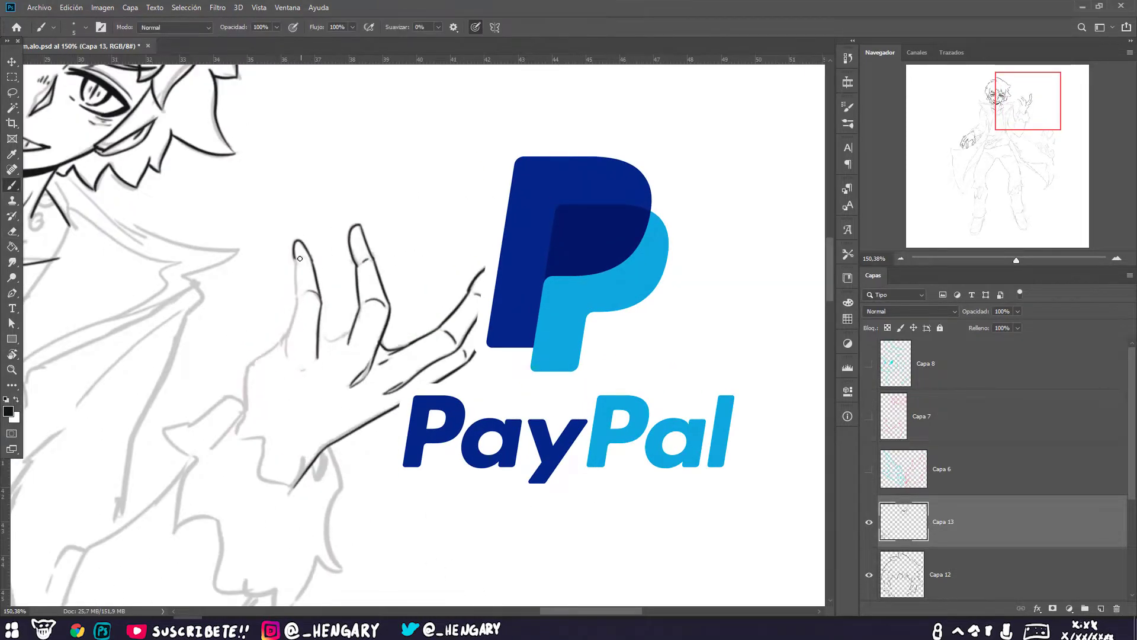
drag(300, 258, 355, 321)
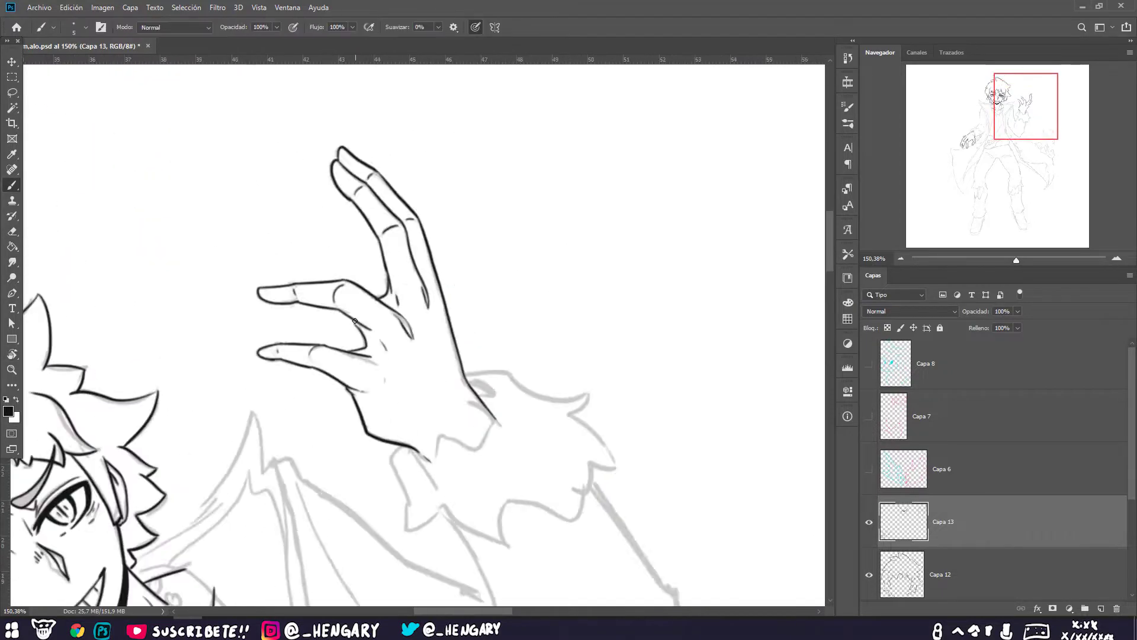
Step: Ink the coat's pointed collar, lapel and long front edge on Capa 14
scroll(355, 321, down, 10)
scroll(1072, 585, down, 3)
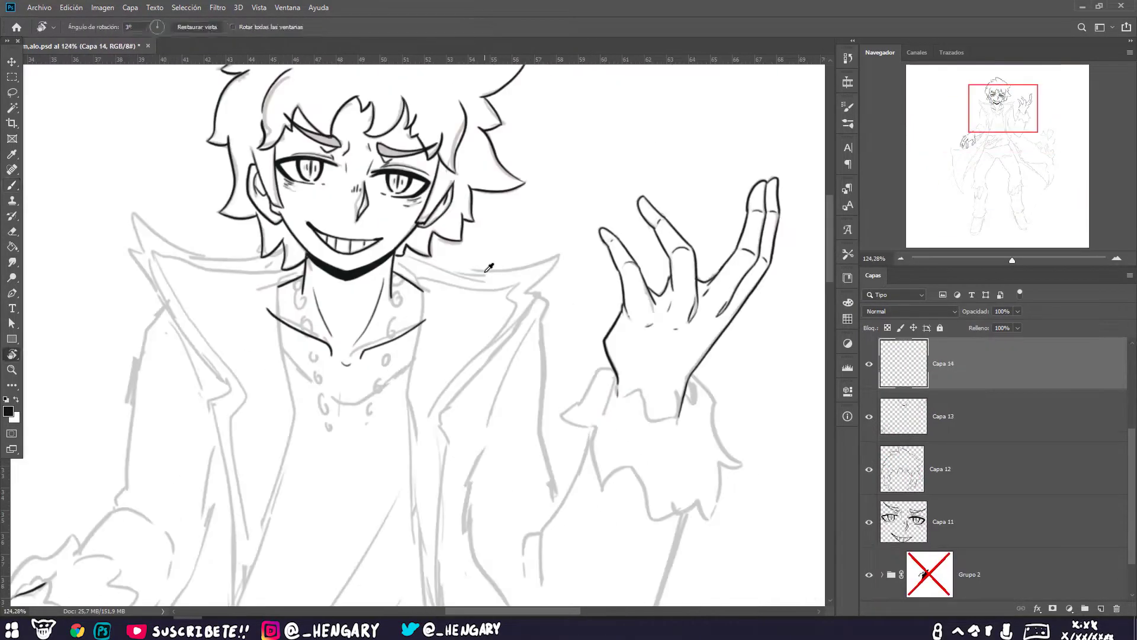
mouse_move(448, 408)
mouse_down()
mouse_move(407, 415)
mouse_move(363, 393)
mouse_move(448, 410)
mouse_up()
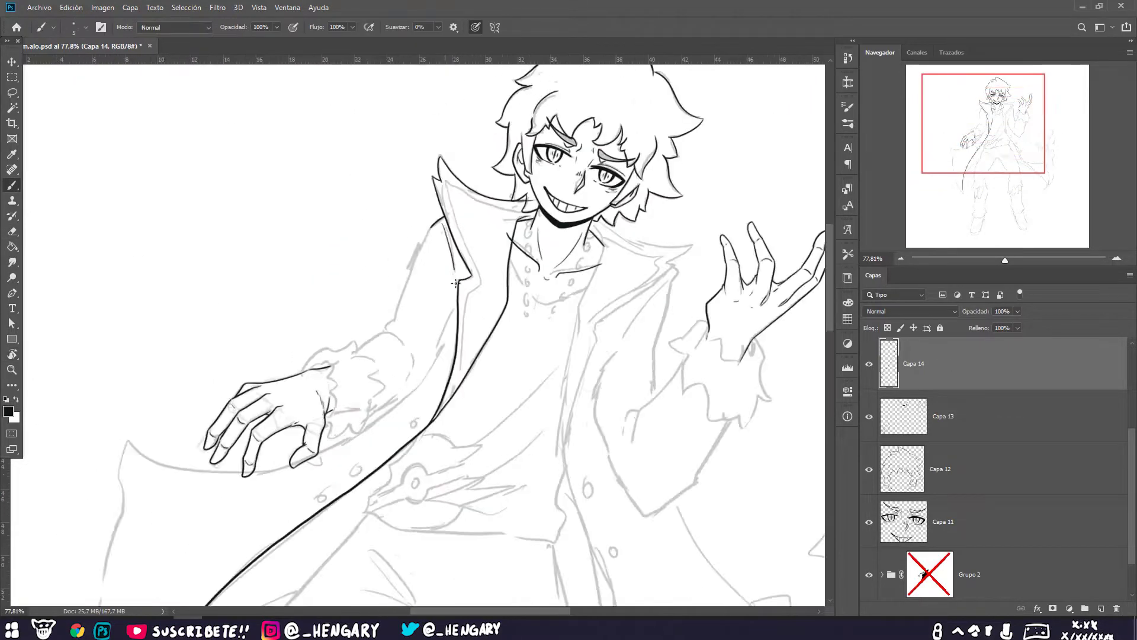
drag(455, 283, 392, 300)
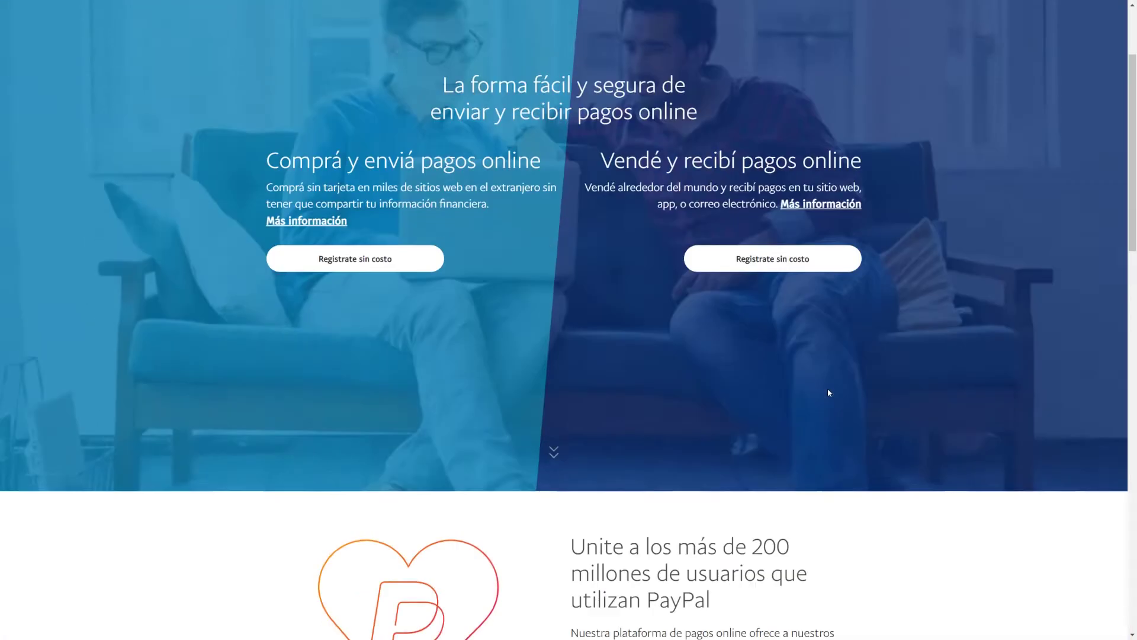
Step: Switch to the PayPal website, start opening an account and enter the mobile phone number
scroll(827, 389, down, 2)
scroll(827, 389, up, 5)
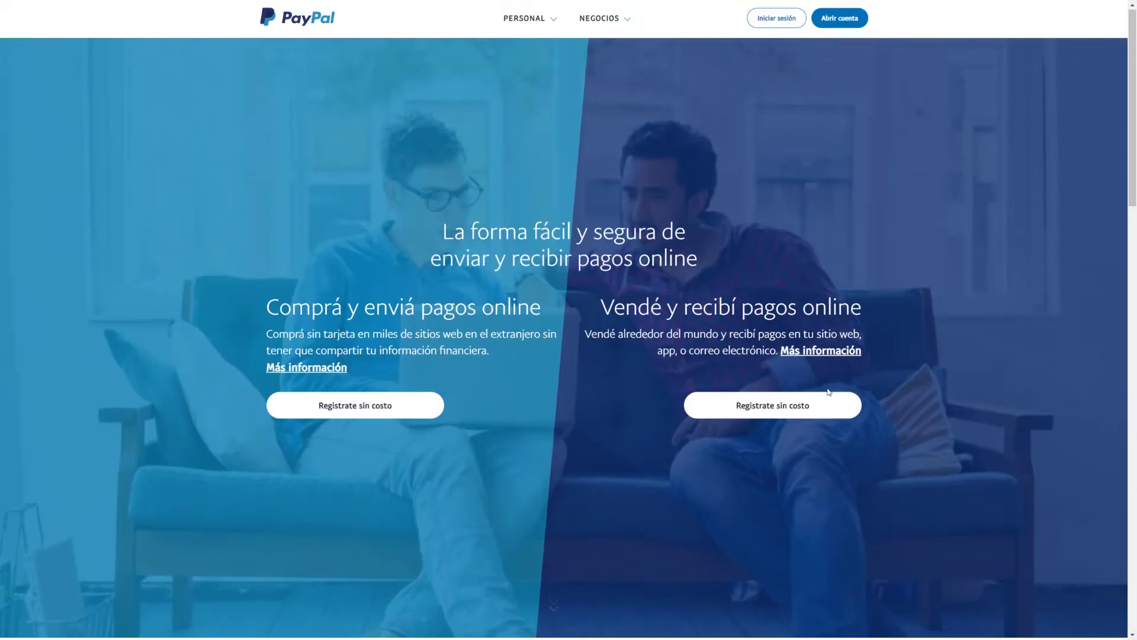
click(829, 22)
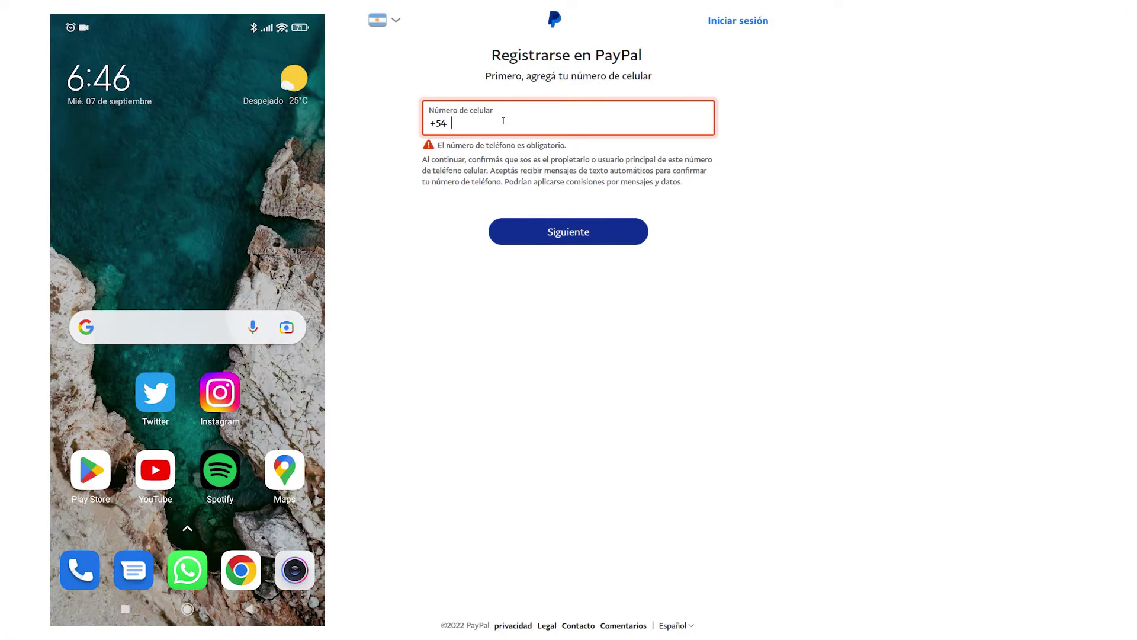
text(1)
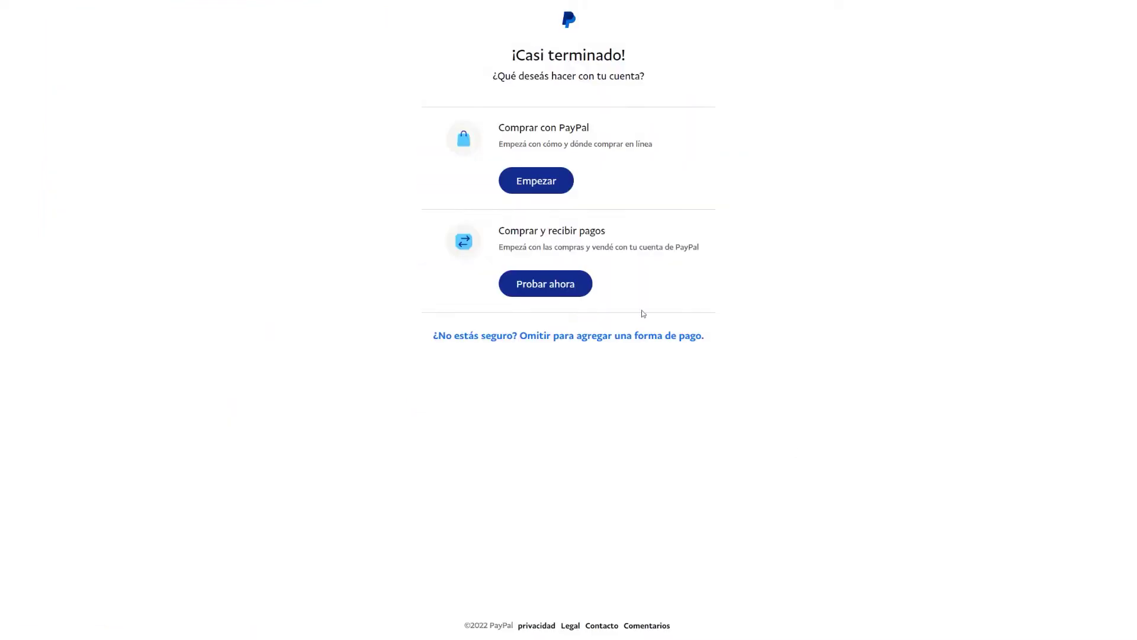
Step: Skip the account-purpose choice and move past the card-linking form to the account dashboard
click(642, 333)
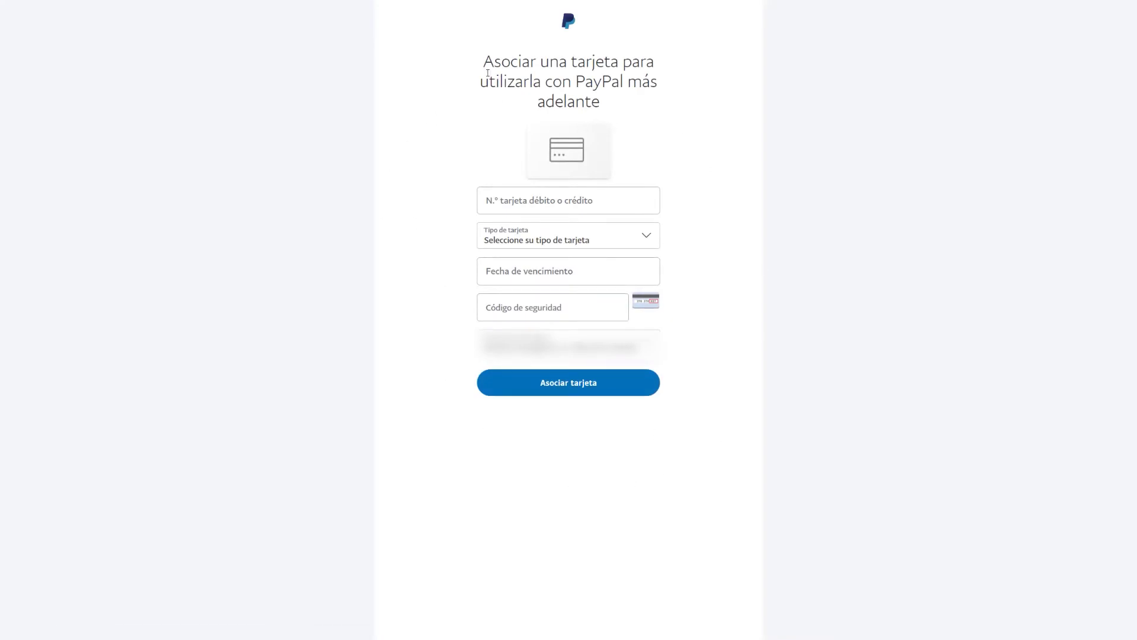
drag(563, 72, 663, 401)
click(717, 381)
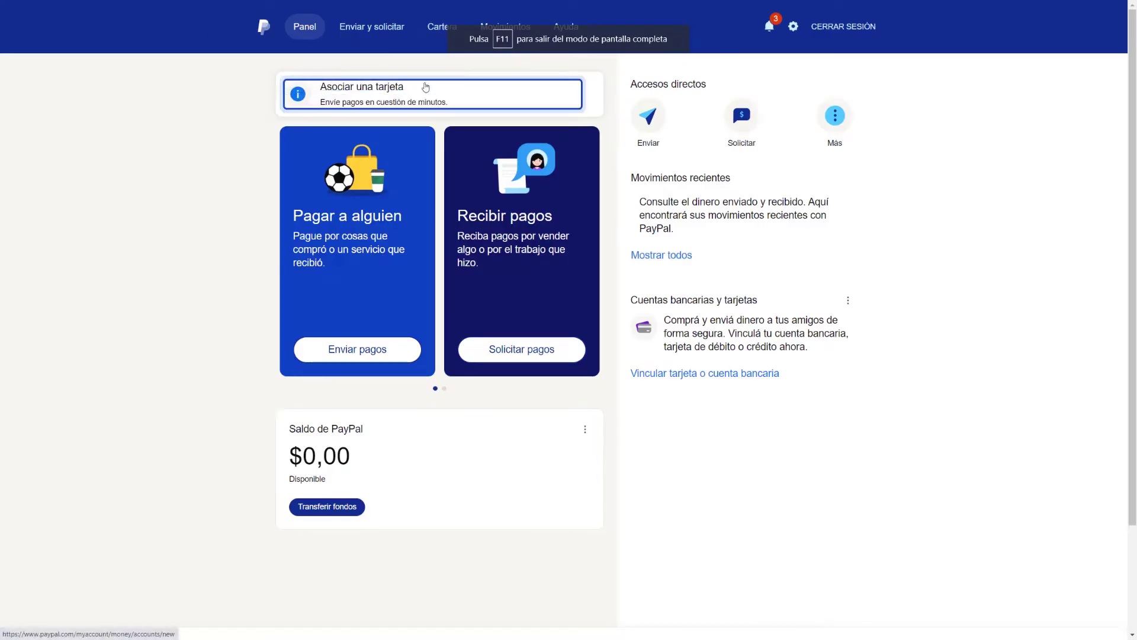
Step: Review the account-setup notifications and look over the PayPal dashboard's balance and bank card sections
click(769, 26)
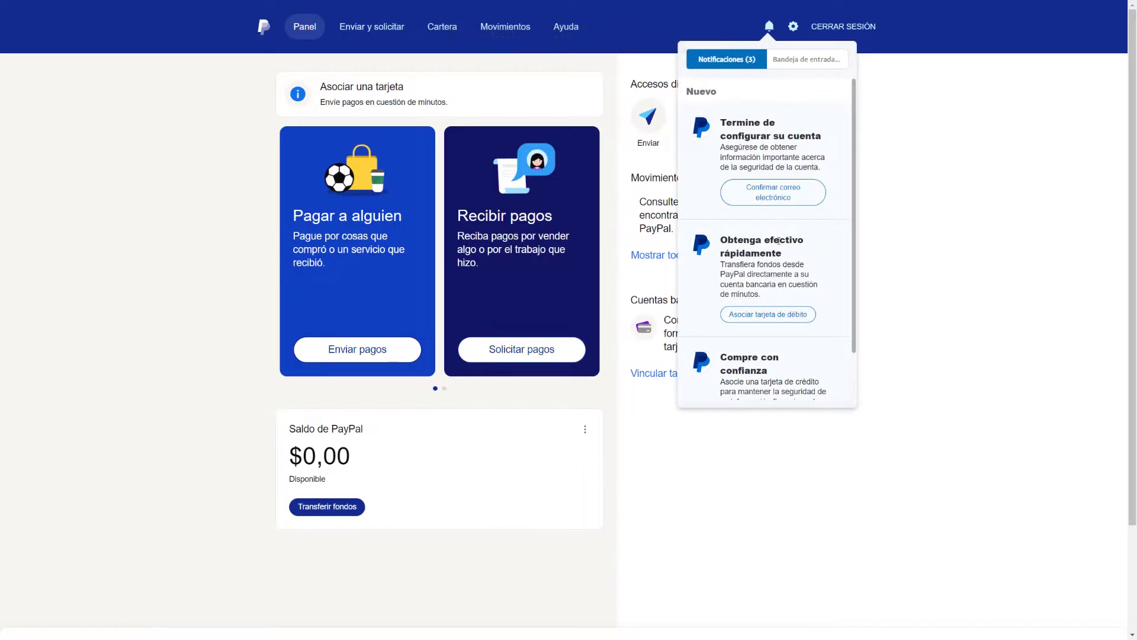
scroll(778, 240, down, 1)
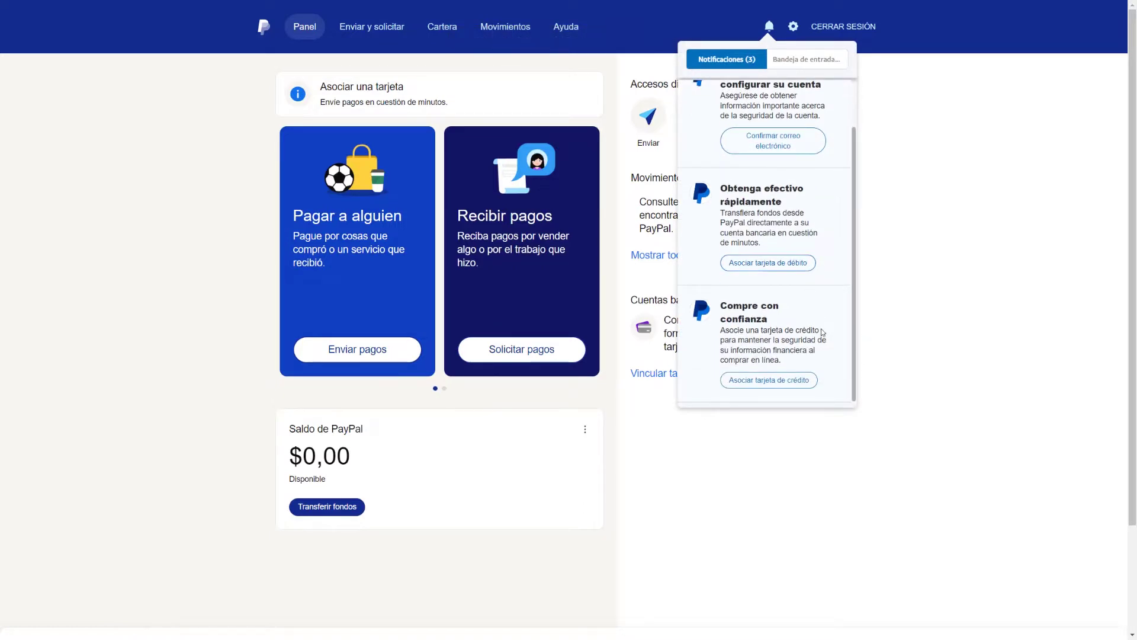
scroll(823, 333, up, 1)
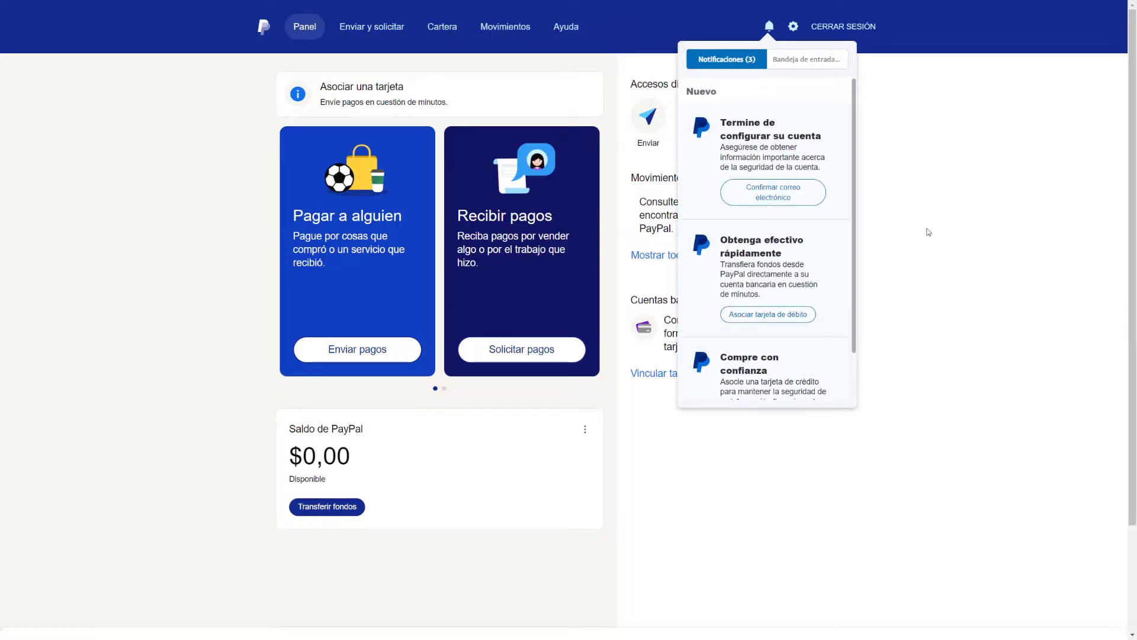
click(944, 181)
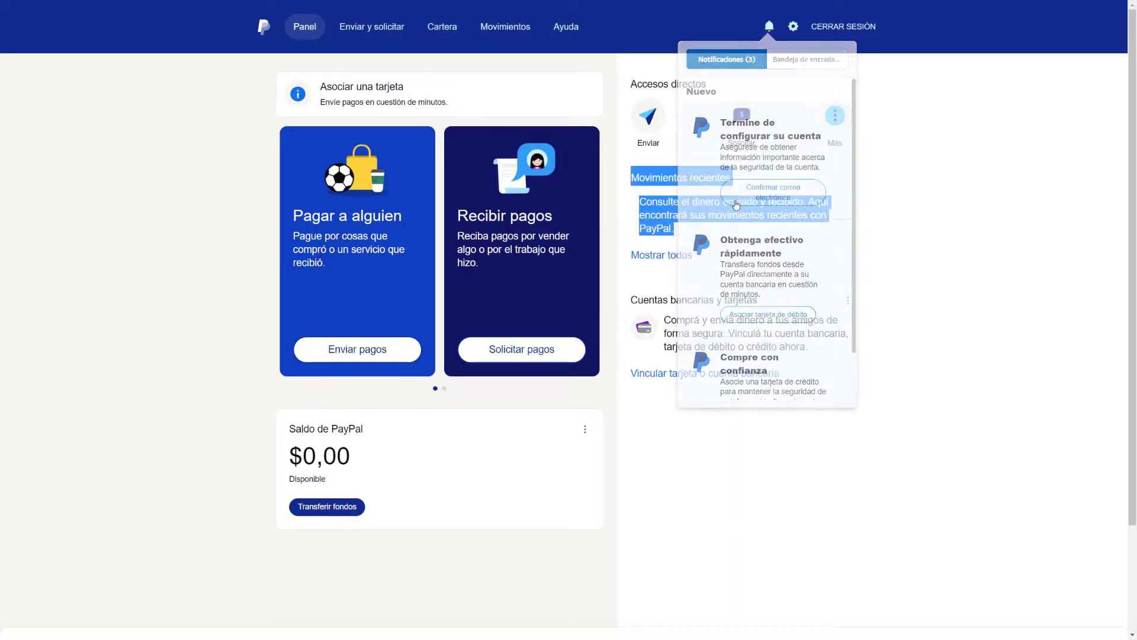
click(769, 27)
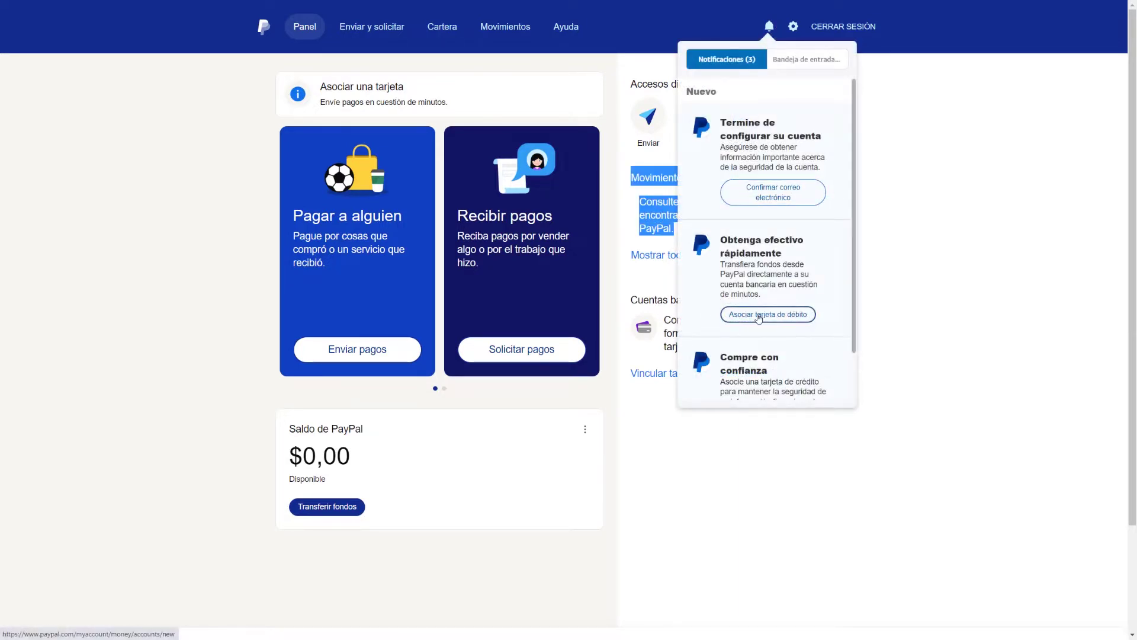
scroll(758, 318, down, 1)
scroll(770, 296, up, 1)
click(903, 286)
scroll(902, 296, down, 2)
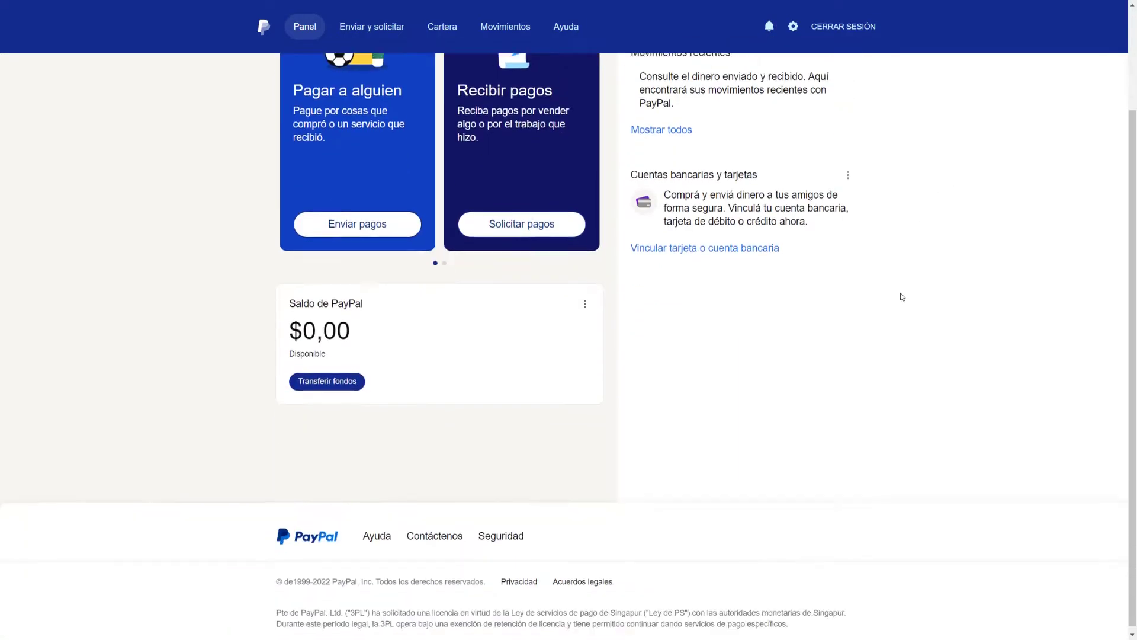
scroll(902, 296, up, 2)
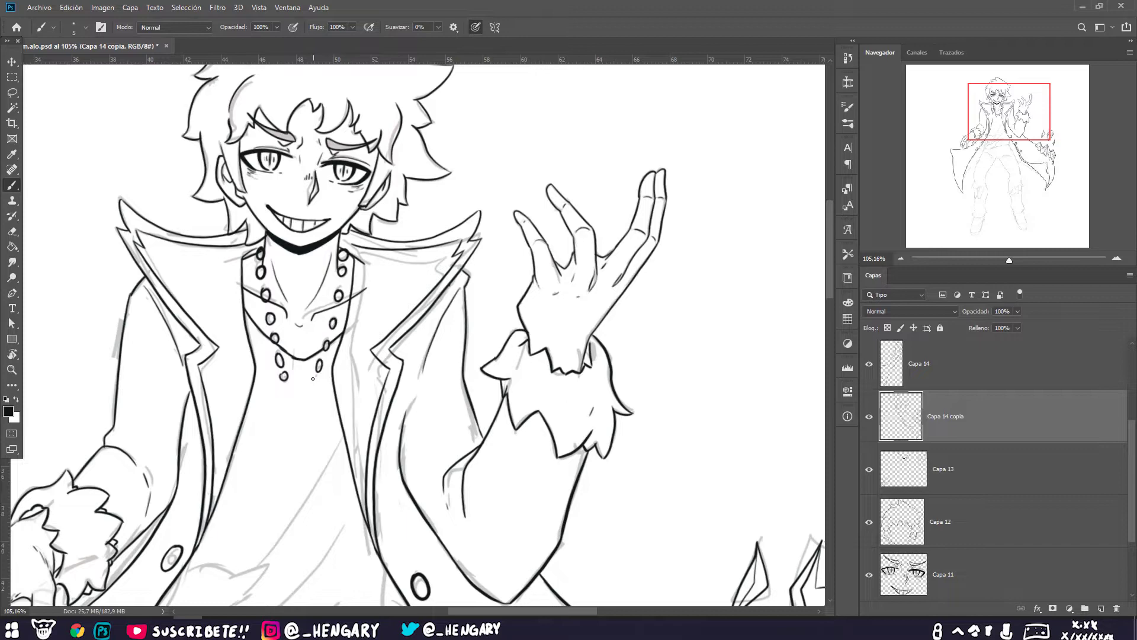
Step: Switch to Photoshop and ink the hanging neck beads, the waist sash with its ornament and the shirt folds on Capa 14 copia
mouse_move(313, 378)
mouse_down()
mouse_move(346, 337)
mouse_move(356, 346)
mouse_up()
drag(317, 382, 358, 350)
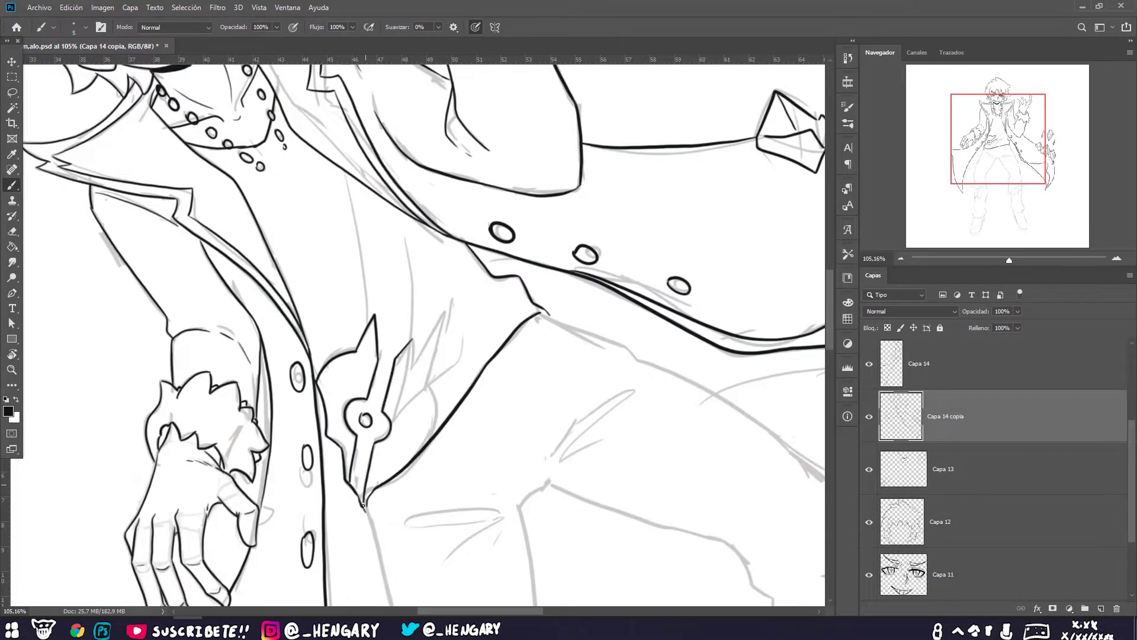
drag(426, 389, 514, 361)
key(r)
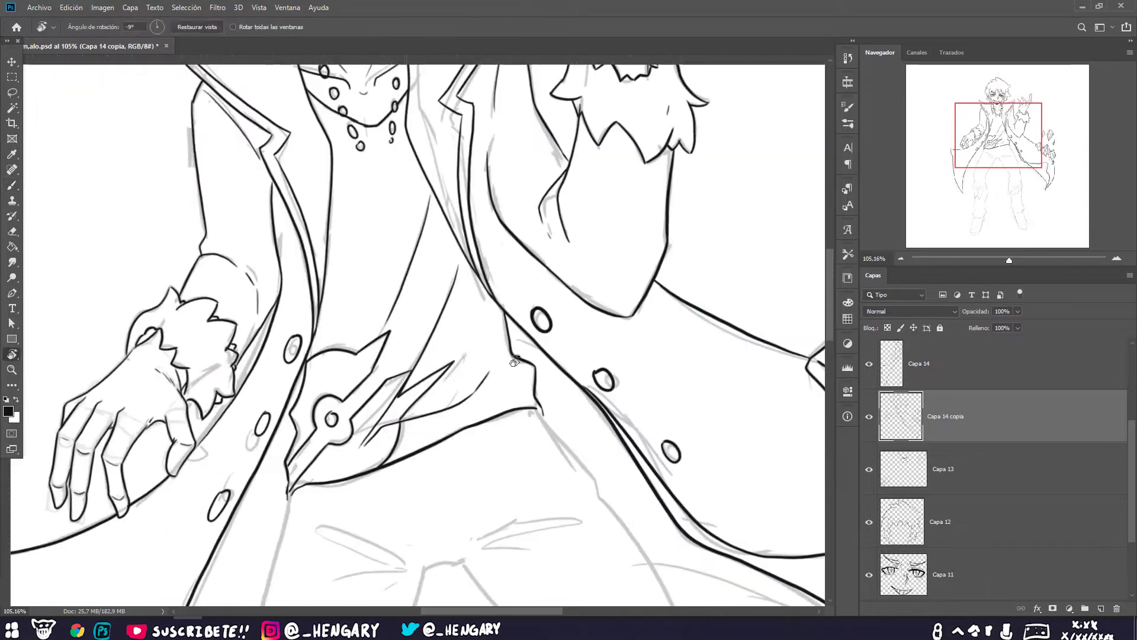
mouse_move(464, 279)
mouse_down()
mouse_move(415, 118)
mouse_move(357, 342)
mouse_move(385, 319)
mouse_move(472, 442)
mouse_move(258, 289)
mouse_move(355, 356)
mouse_move(409, 367)
mouse_move(415, 284)
mouse_move(417, 439)
mouse_move(385, 355)
mouse_move(457, 214)
mouse_move(430, 309)
mouse_up()
key(r)
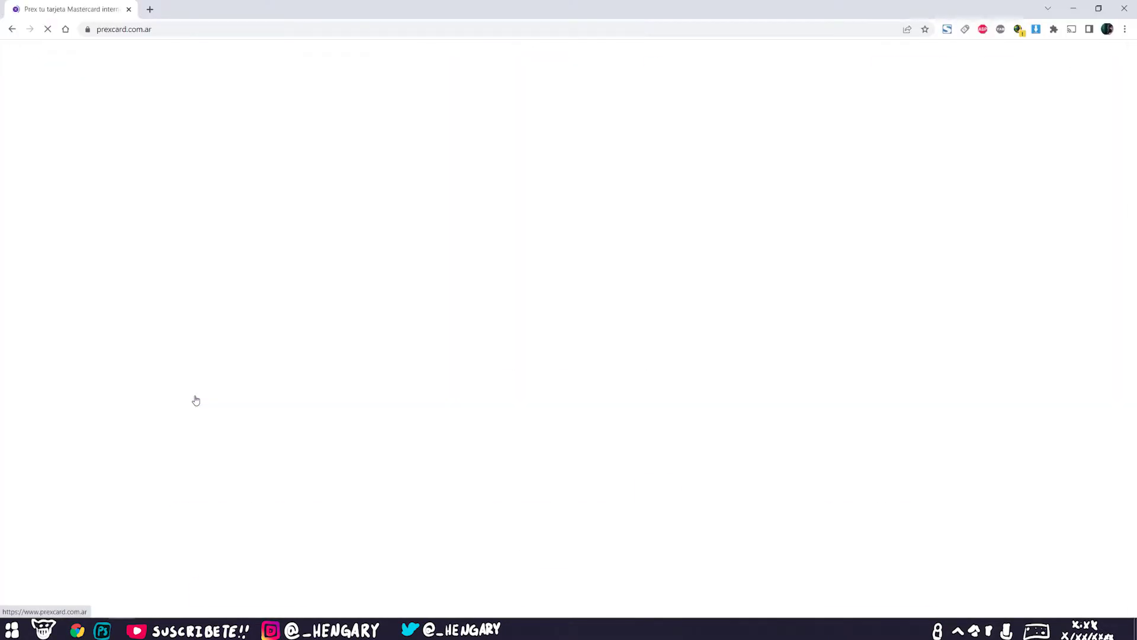
Step: Switch to Chrome, look over the Prex prepaid card site and read its free card request page
scroll(196, 308, down, 7)
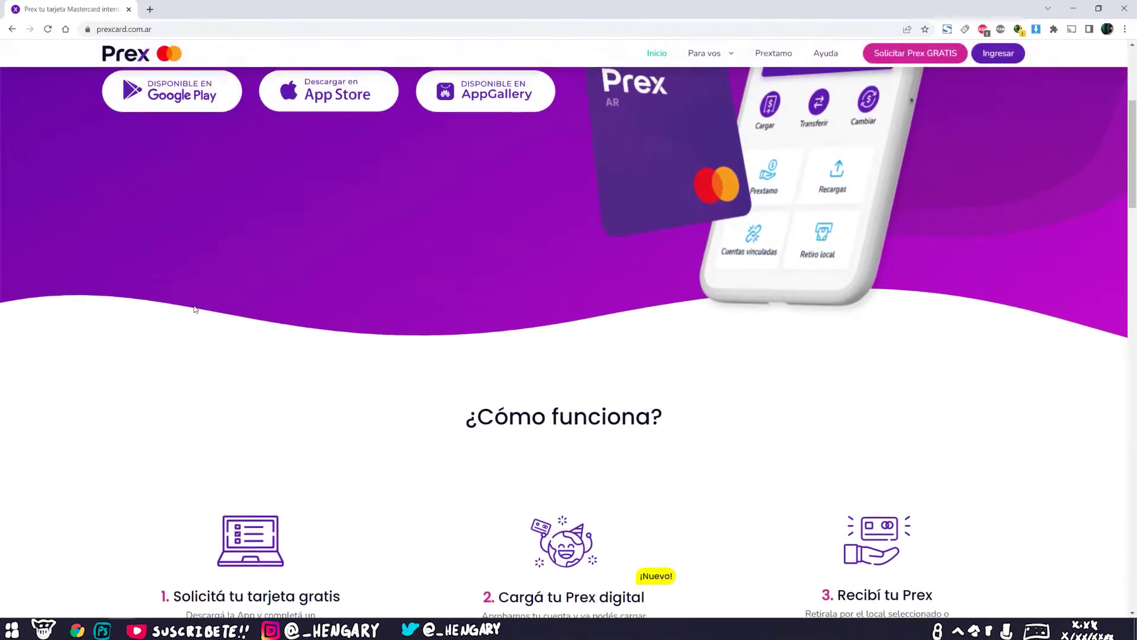
scroll(195, 308, up, 7)
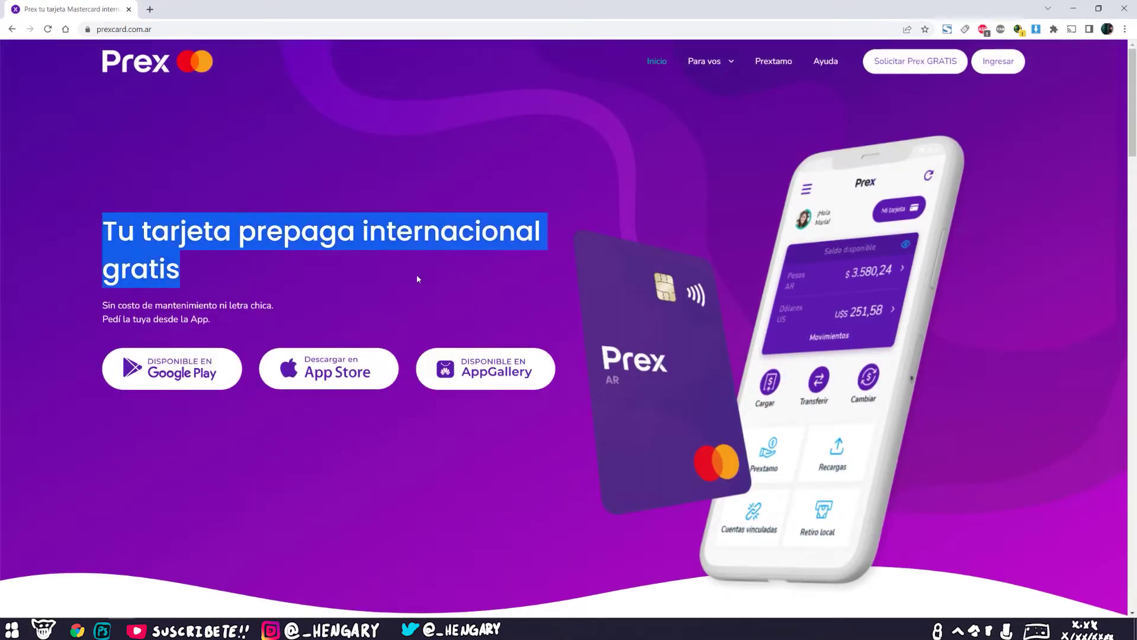
click(896, 62)
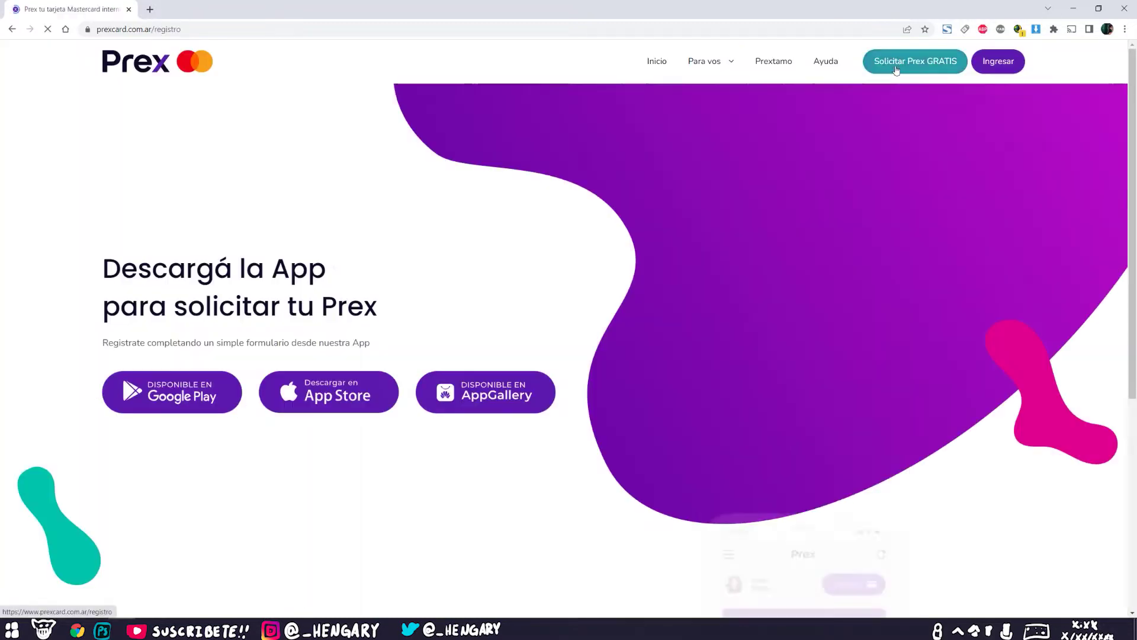
drag(104, 270, 443, 339)
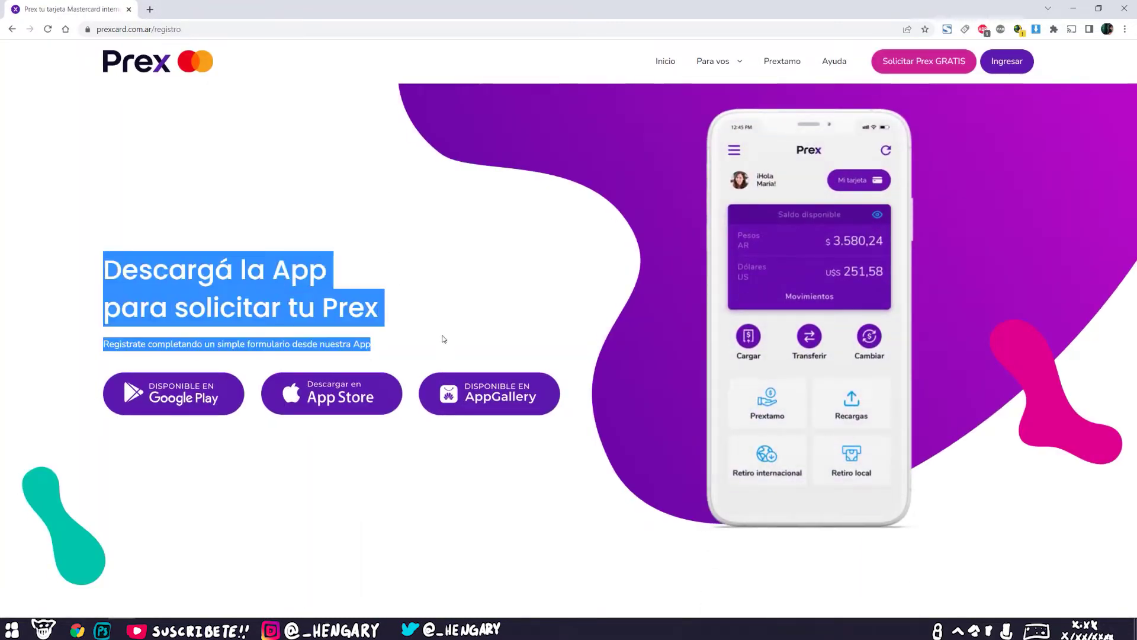
click(455, 283)
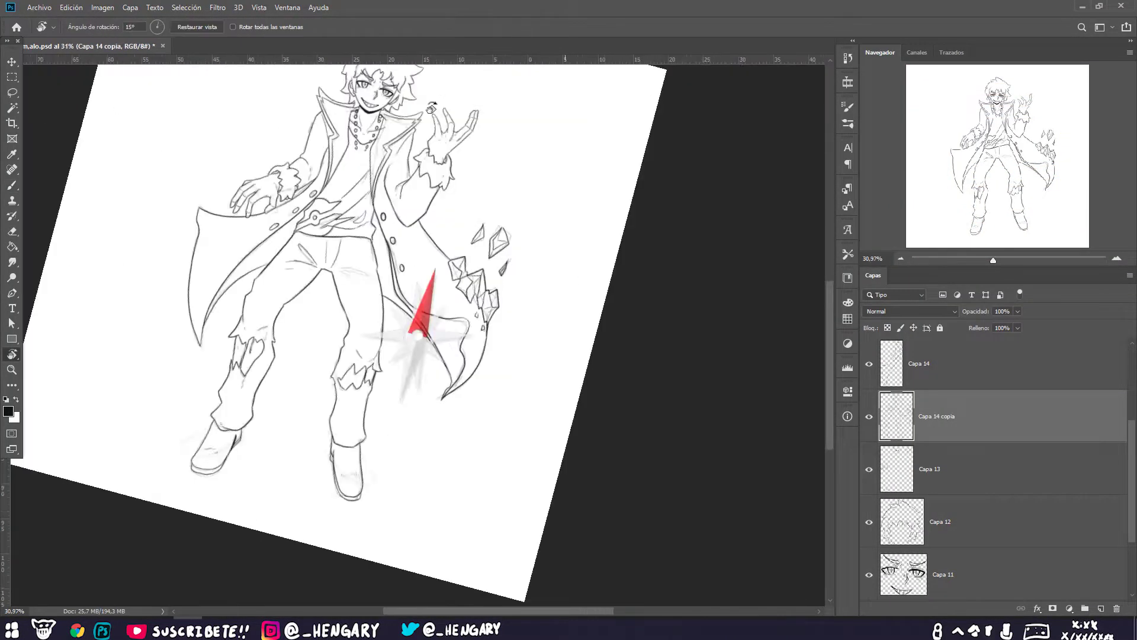
Step: Switch to Photoshop, hide Grupo 2 and group the Capa 6, Capa 7 and Capa 8 sketches at 36% opacity
click(869, 521)
click(868, 455)
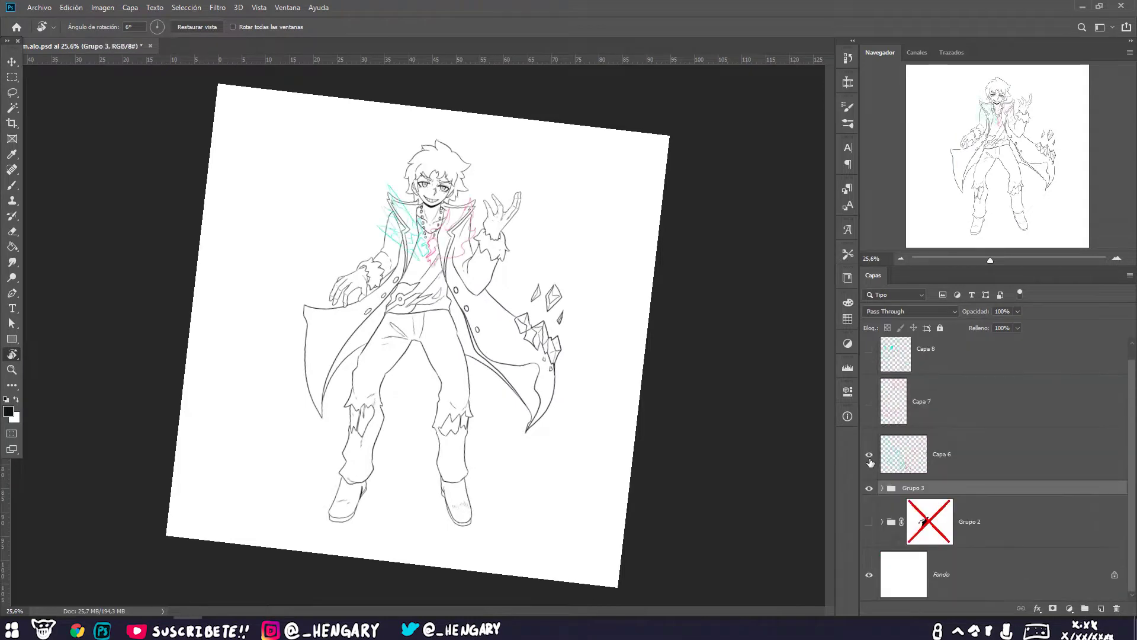
drag(871, 377, 873, 404)
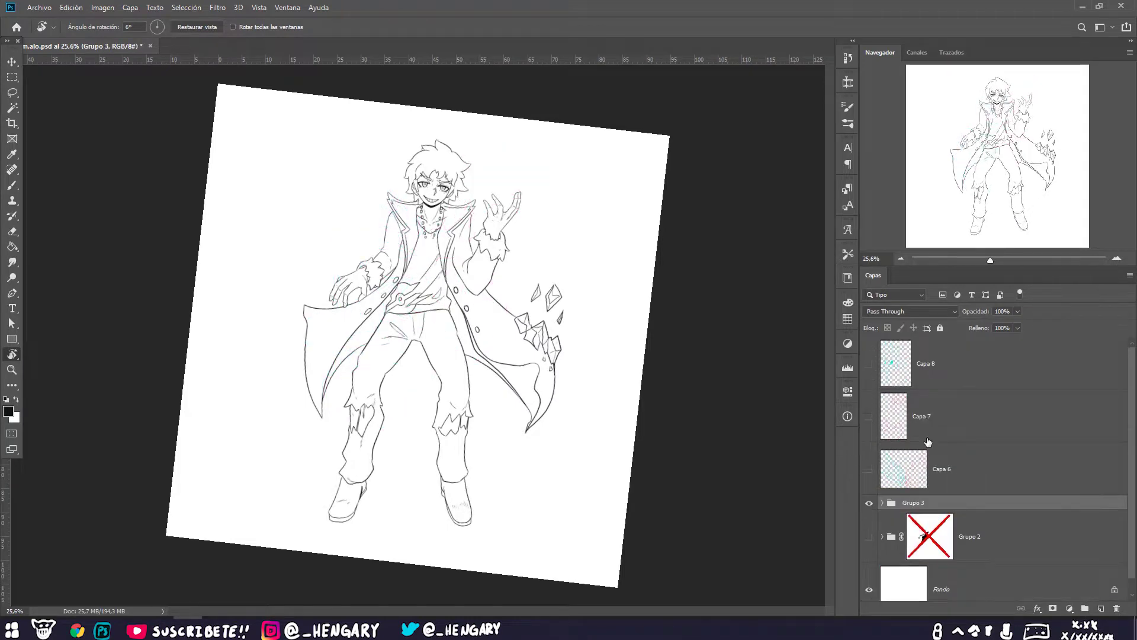
key(ctrl+g)
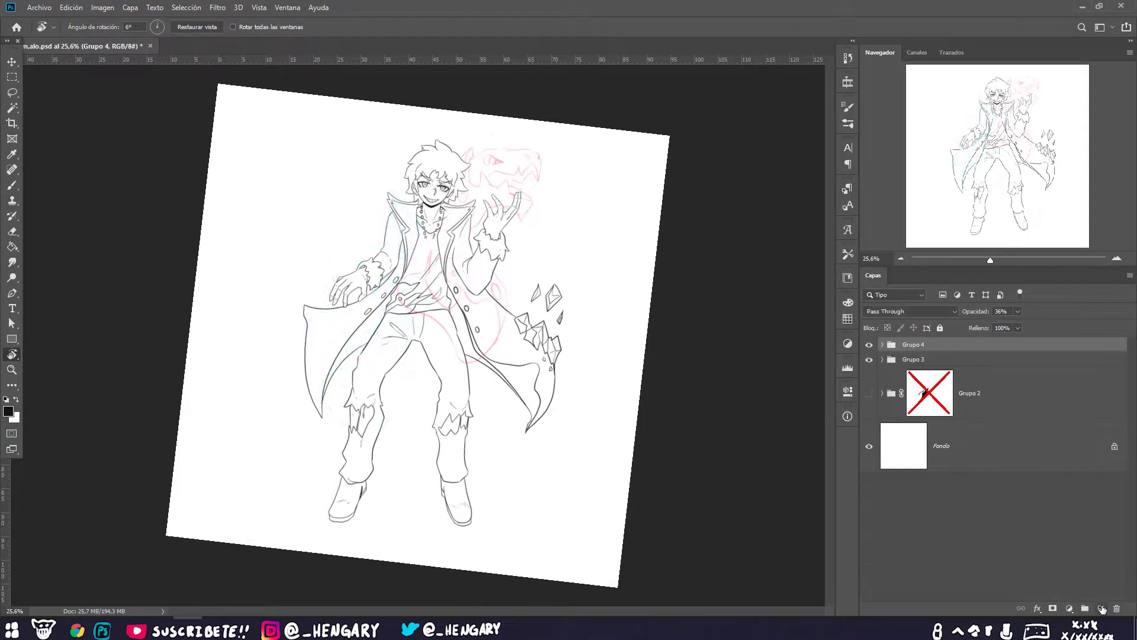
Step: Add a layer above Grupo 4 and ink the upper dragon's head top, brow ridge and eye over the pink sketch
click(1101, 608)
scroll(406, 305, up, 5)
key(b)
drag(405, 311, 379, 415)
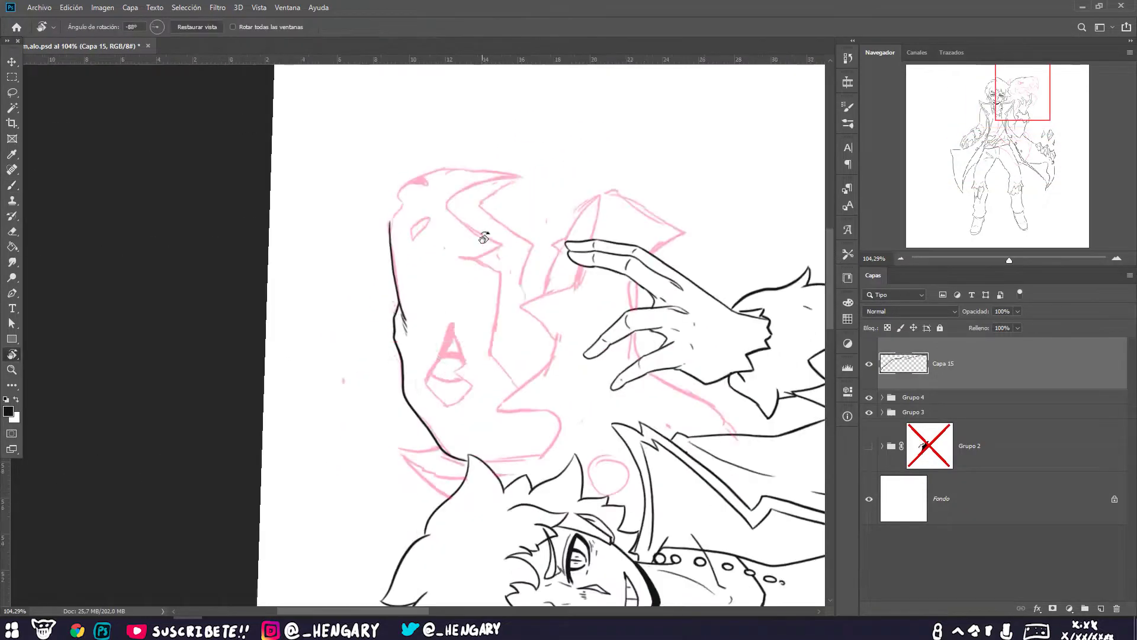
drag(386, 371, 449, 356)
drag(406, 320, 450, 278)
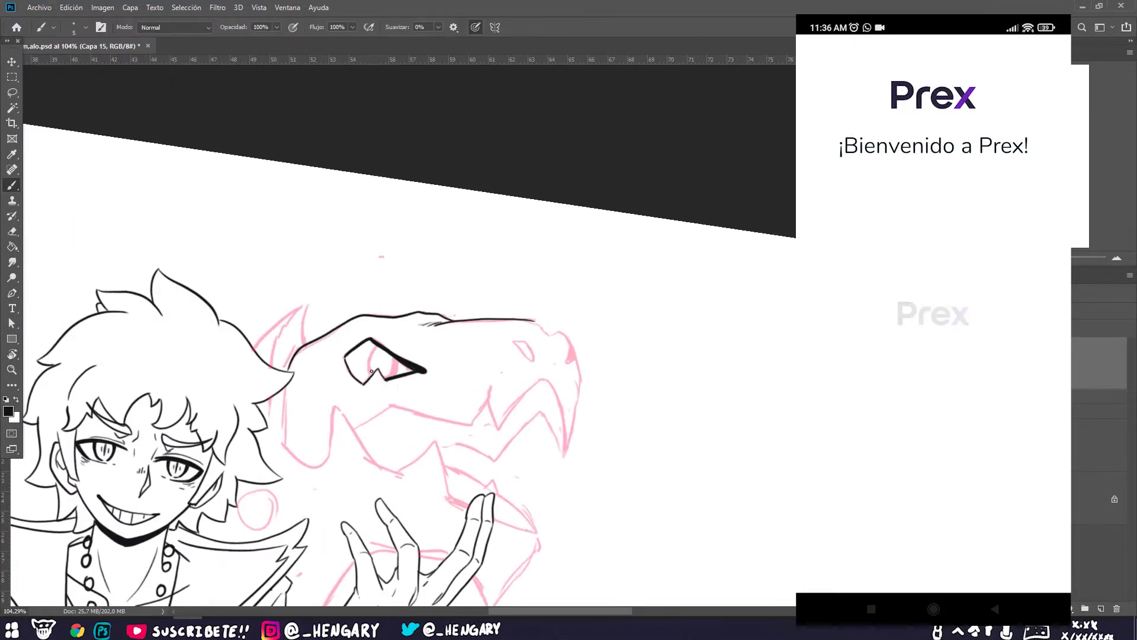
drag(406, 320, 367, 284)
mouse_move(432, 261)
mouse_down()
mouse_move(543, 346)
mouse_move(529, 286)
mouse_move(541, 312)
mouse_move(445, 327)
mouse_move(414, 278)
mouse_move(355, 241)
mouse_move(273, 282)
mouse_up()
Step: Ink the upper dragon's snout, nostrils, pointed teeth, lower jaw, ear fin and neck behind the raised hand
key(r)
key(e)
key(r)
mouse_move(526, 440)
mouse_down()
mouse_move(442, 485)
mouse_move(521, 414)
mouse_move(481, 350)
mouse_move(383, 440)
mouse_move(351, 431)
mouse_move(277, 323)
mouse_move(479, 381)
mouse_move(581, 211)
mouse_move(490, 264)
mouse_move(402, 261)
mouse_move(498, 253)
mouse_up()
key(b)
key(r)
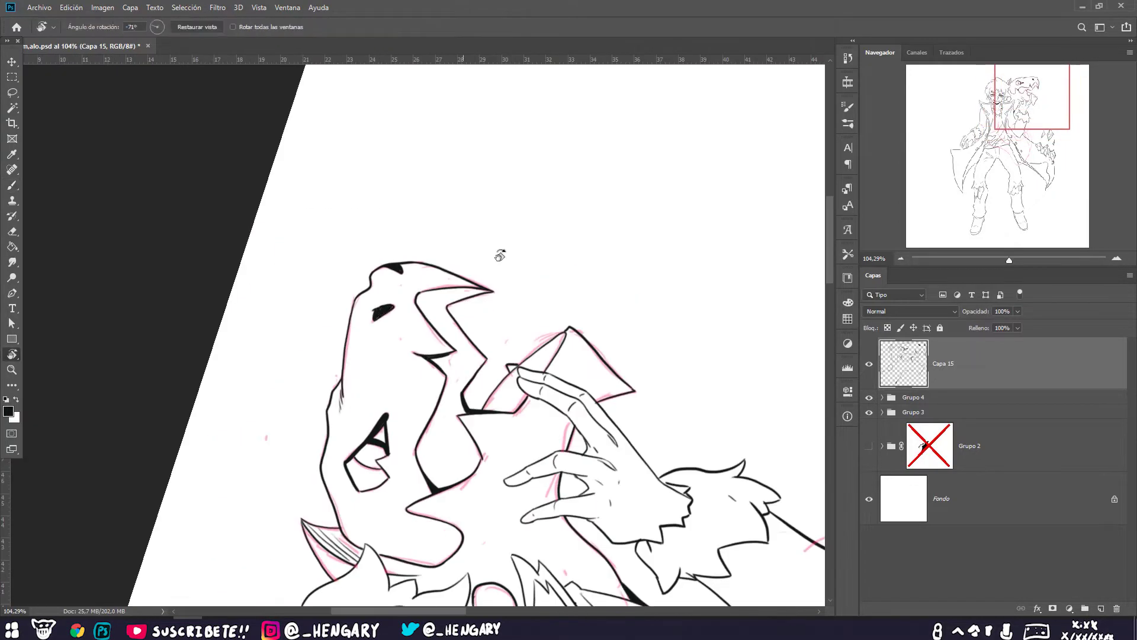
scroll(497, 254, down, 5)
scroll(448, 176, up, 3)
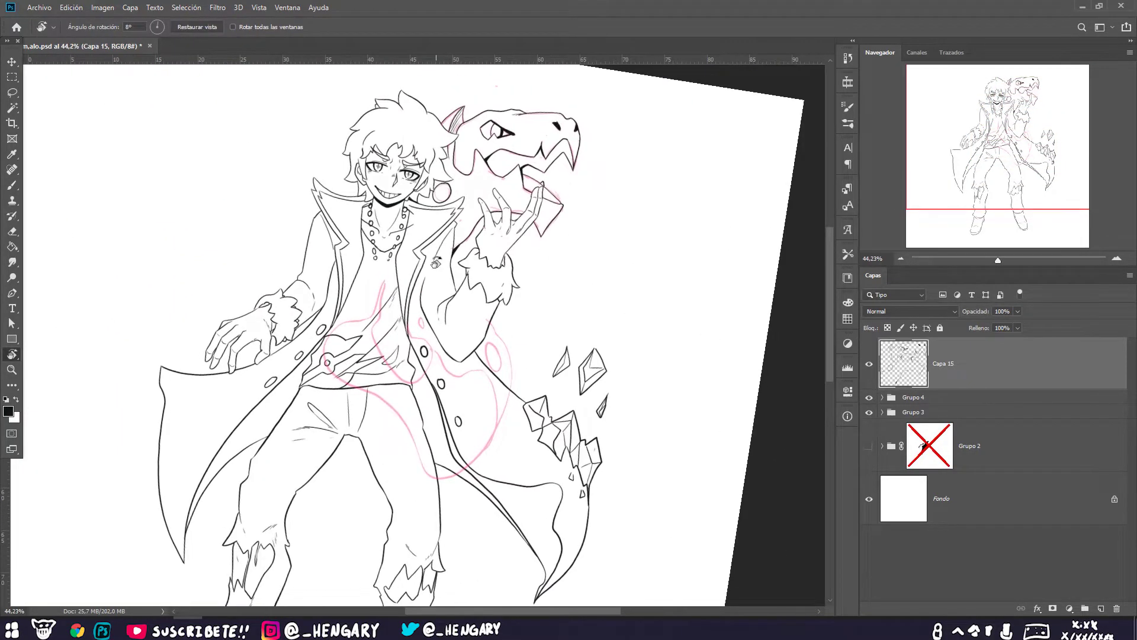
Step: Ink the upper dragon's curving body around the character's waist and hip, including the oval marking
key(Escape)
scroll(356, 285, up, 2)
key(b)
drag(533, 345, 535, 413)
scroll(535, 413, down, 2)
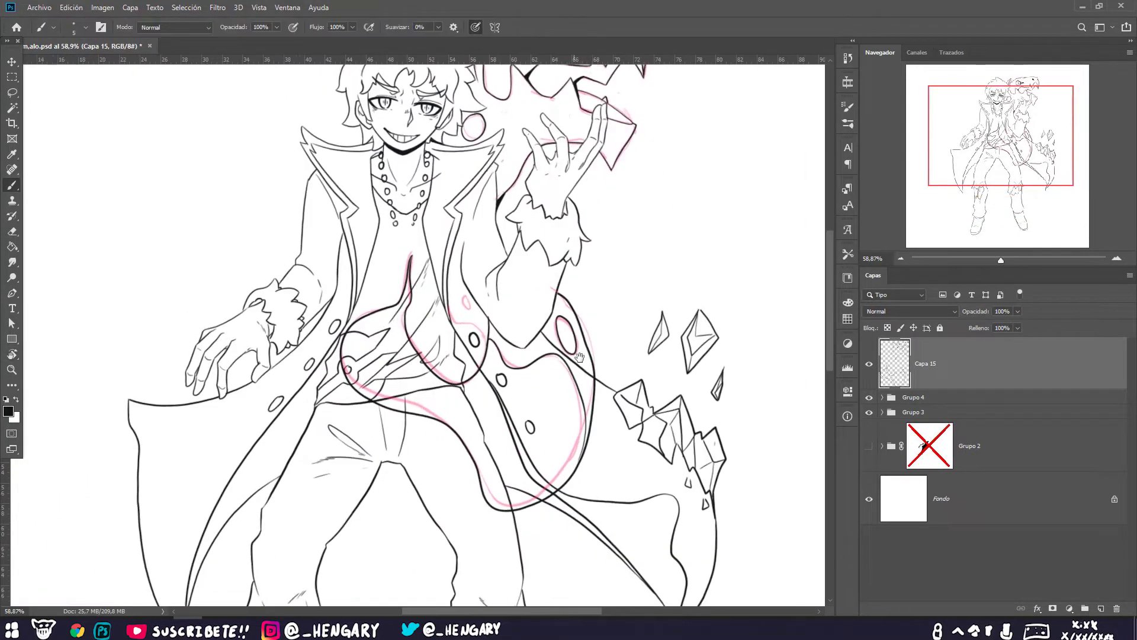
Step: Hide the Grupo 4 sketches and lower the opacity of Grupo 3 to 60%
click(869, 398)
click(948, 412)
scroll(535, 355, up, 3)
click(1018, 311)
drag(1024, 325, 996, 324)
Step: Mask out the Grupo 3 clothing and leg lines that fall inside the upper dragon's body
click(383, 332)
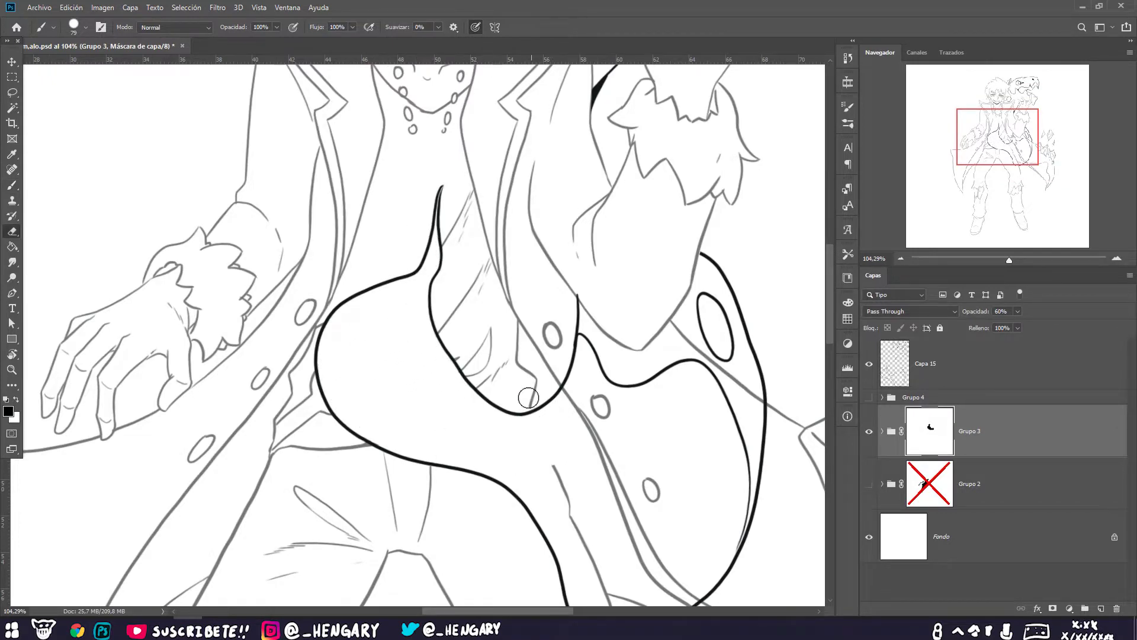
key(b)
scroll(527, 379, down, 3)
scroll(524, 361, right, 3)
scroll(411, 301, down, 5)
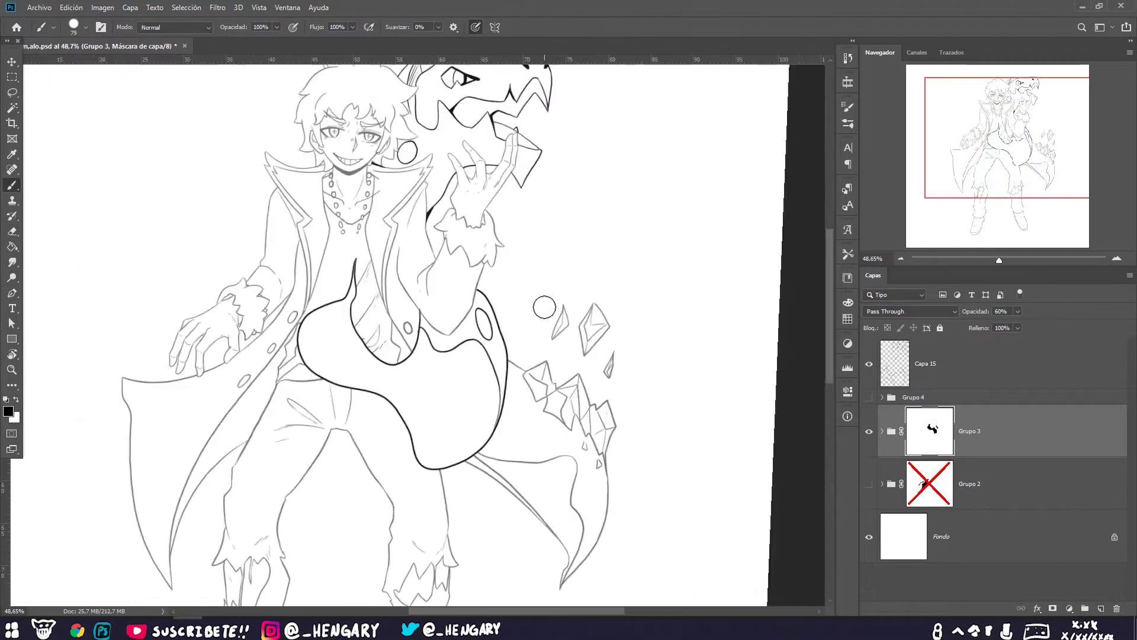
Step: Clean up the overlapping lines on Capa 15 and the Grupo 3 mask, and restore Grupo 3 to 100% opacity
scroll(415, 332, up, 3)
click(959, 363)
key(e)
scroll(414, 331, down, 1)
click(972, 431)
scroll(497, 253, down, 3)
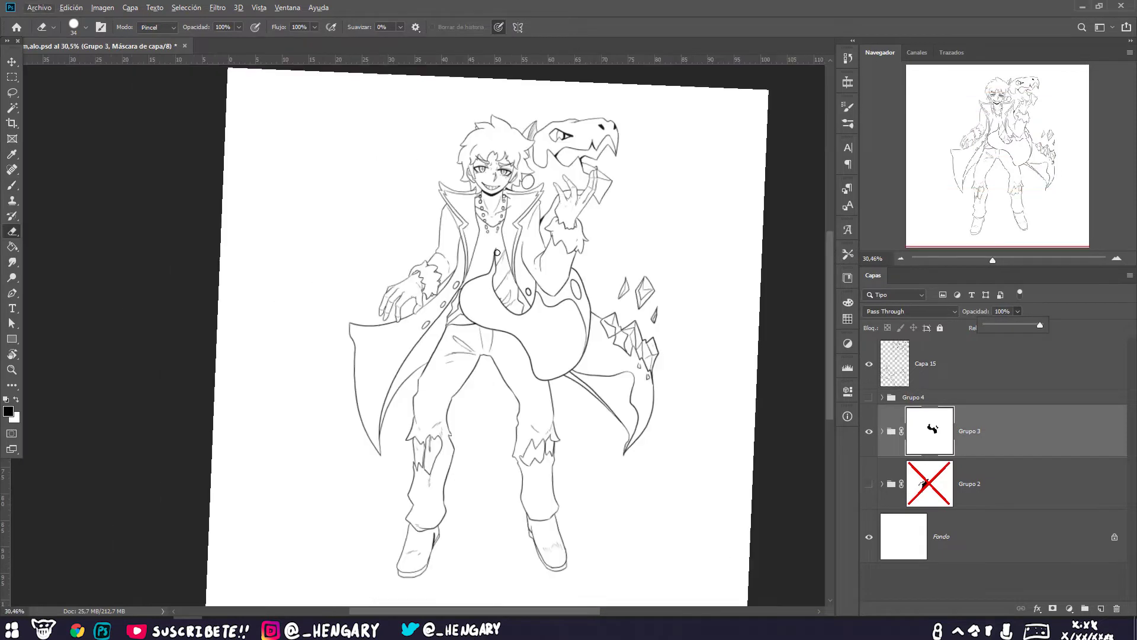
Step: Show the Grupo 4 sketches at 55% opacity and add a new layer above Capa 15 for the second dragon
click(882, 397)
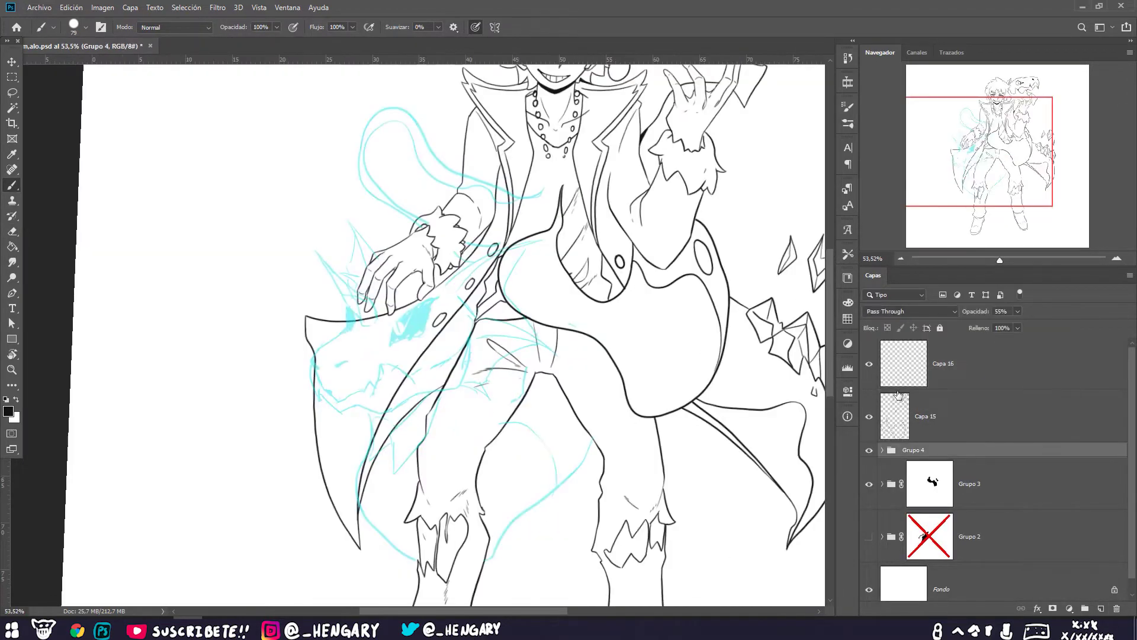
click(900, 372)
scroll(350, 298, up, 4)
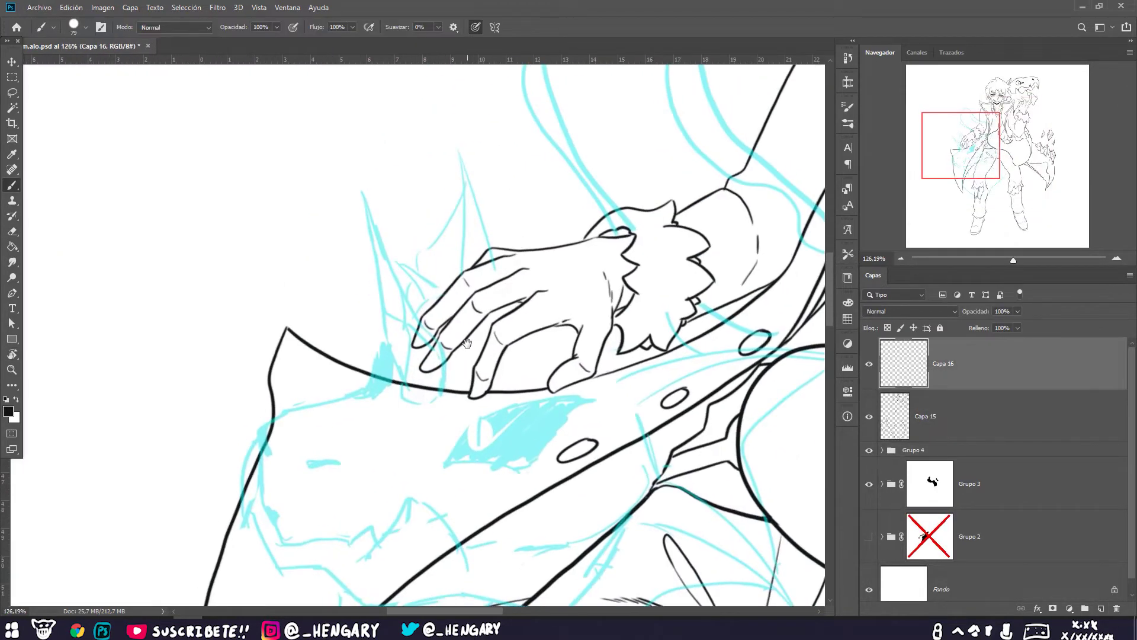
Step: Reduce the brush size and ink the second dragon's front horn, slit-pupil eye and snout over the blue sketch
key(bracketleft)
key(bracketleft)
key(bracketleft)
key(bracketleft)
key(bracketleft)
key(bracketleft)
key(bracketleft)
key(bracketleft)
drag(529, 319, 340, 235)
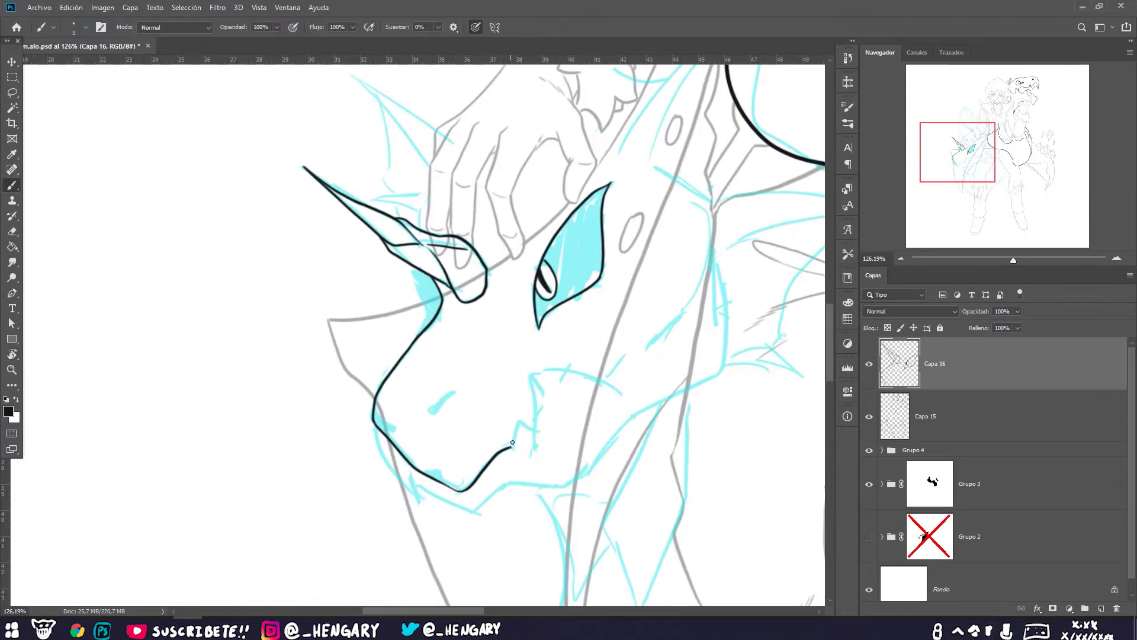
Step: Ink the second dragon's mouth, jaw line, smaller horn beside the hand and long rear horn
drag(461, 428, 578, 346)
key(r)
mouse_move(356, 296)
mouse_down()
mouse_move(330, 284)
mouse_move(331, 332)
mouse_move(352, 191)
mouse_move(361, 337)
mouse_up()
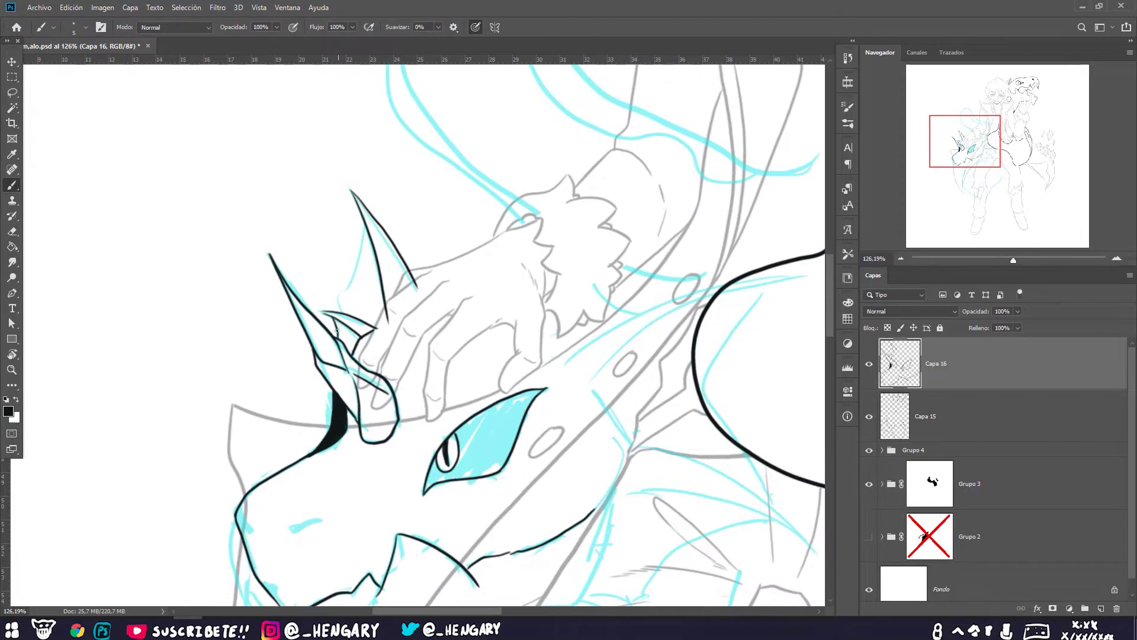
scroll(336, 331, down, 2)
key(r)
mouse_move(533, 355)
mouse_down()
mouse_move(691, 338)
mouse_move(557, 192)
mouse_move(598, 249)
mouse_move(634, 355)
mouse_up()
key(b)
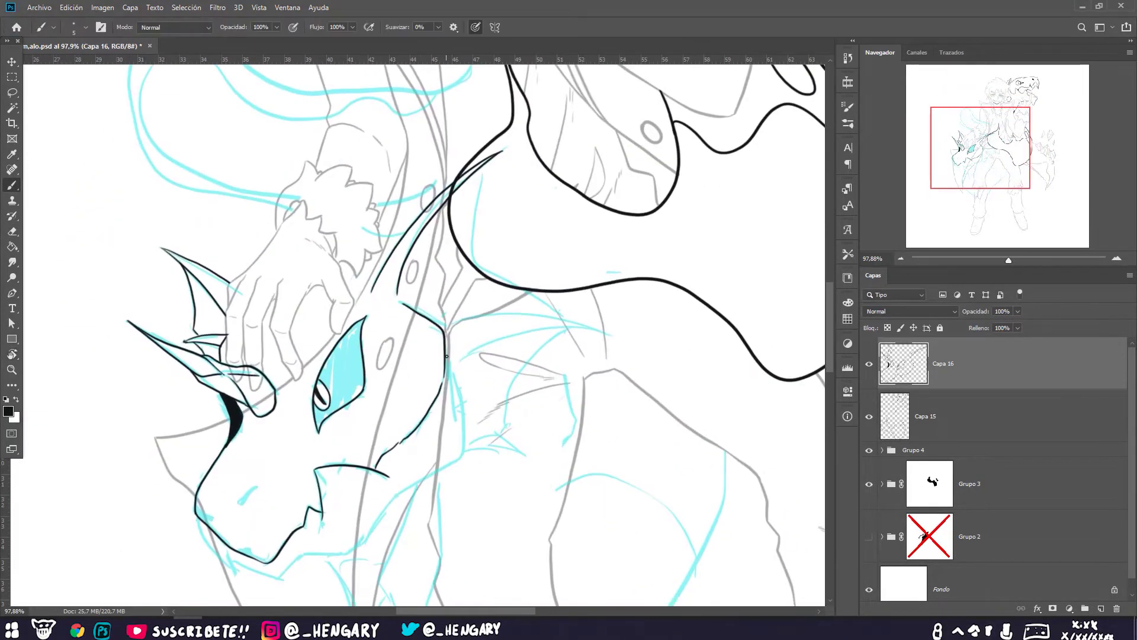
Step: Ink the second dragon's webbed cheek fins and the pointed frill under its jaw
mouse_move(447, 356)
mouse_down()
mouse_move(415, 414)
mouse_move(287, 495)
mouse_move(373, 509)
mouse_move(331, 473)
mouse_move(308, 379)
mouse_move(462, 264)
mouse_move(454, 206)
mouse_move(553, 330)
mouse_move(589, 267)
mouse_up()
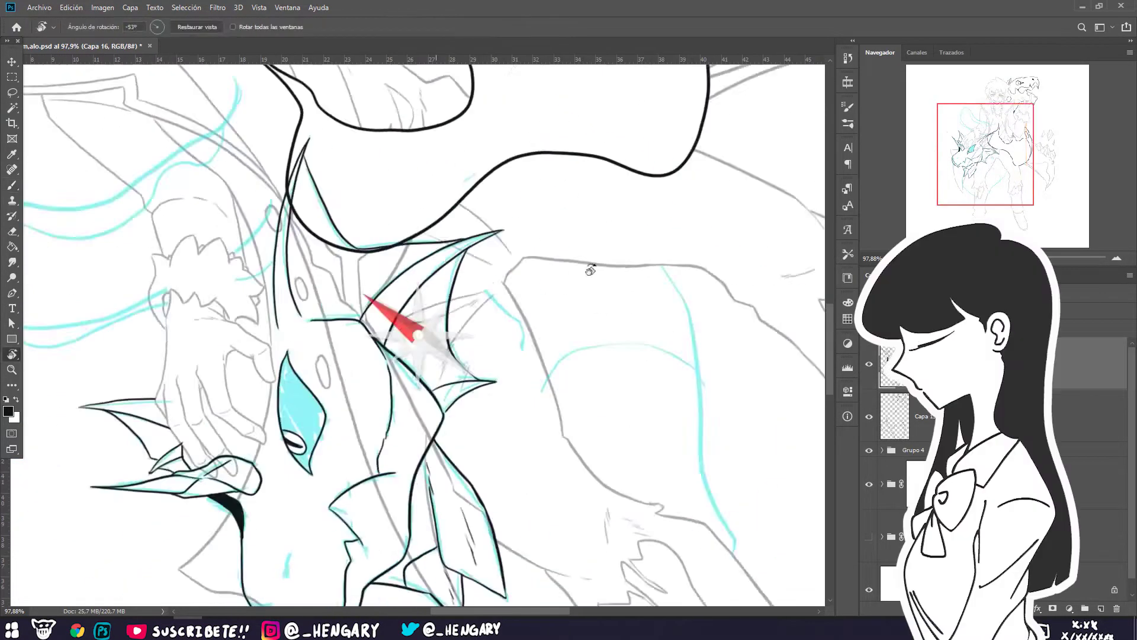
drag(592, 308, 619, 296)
key(r)
Step: Ink the second dragon's nostril, neck and body curve over the leg, and the tail outline beside the arm
mouse_move(654, 233)
mouse_down()
mouse_move(516, 437)
mouse_move(450, 474)
mouse_move(367, 450)
mouse_move(387, 471)
mouse_up()
key(b)
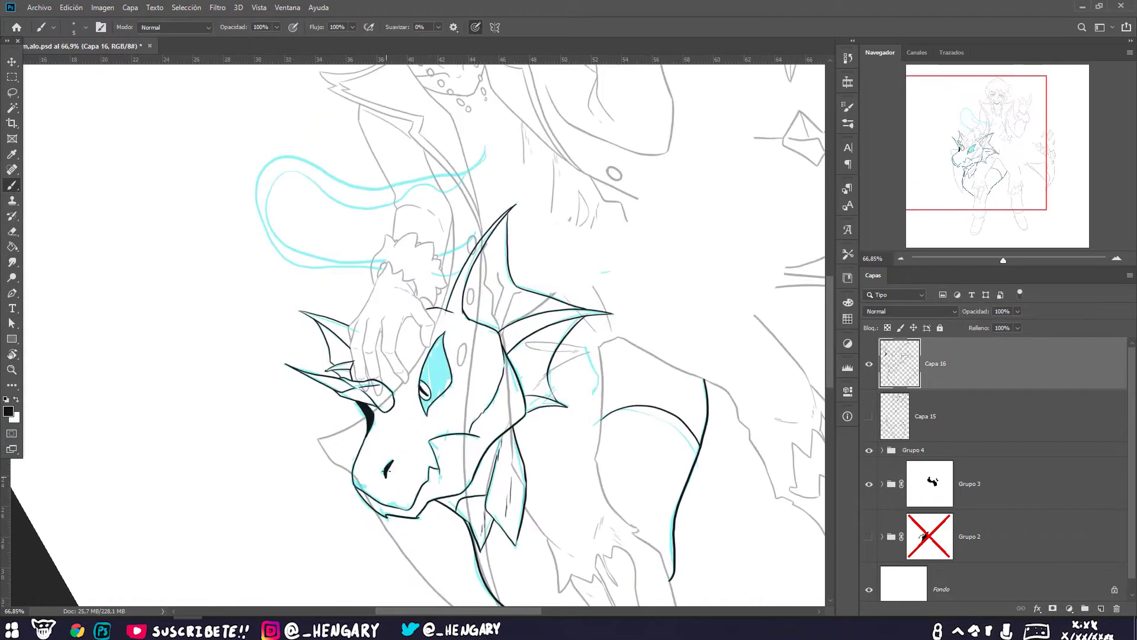
drag(458, 355, 439, 270)
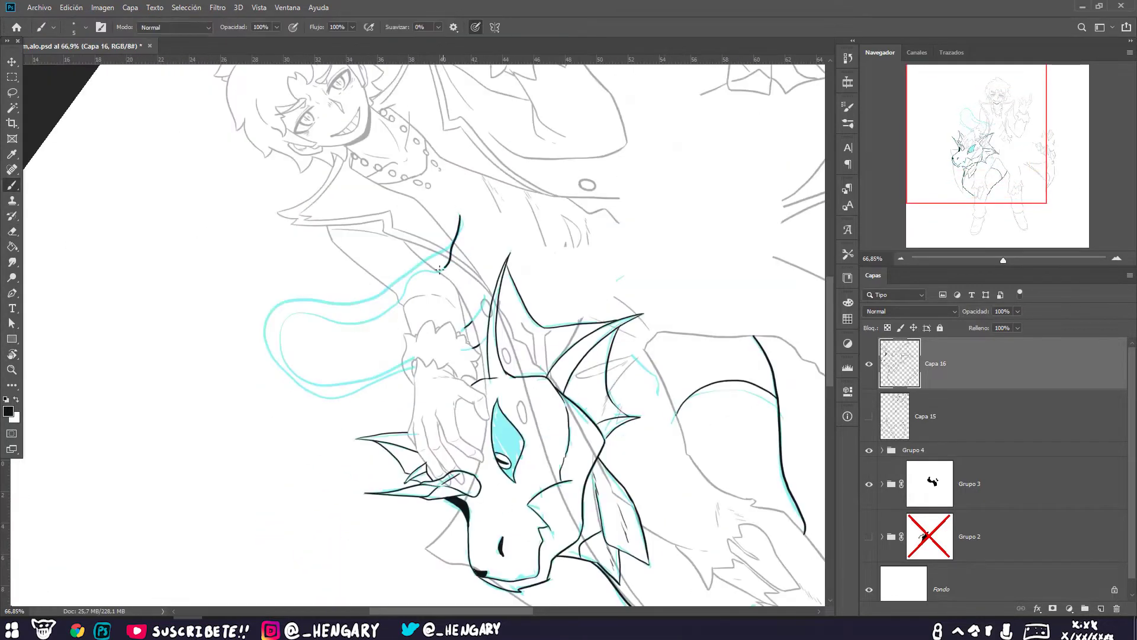
drag(459, 217, 415, 332)
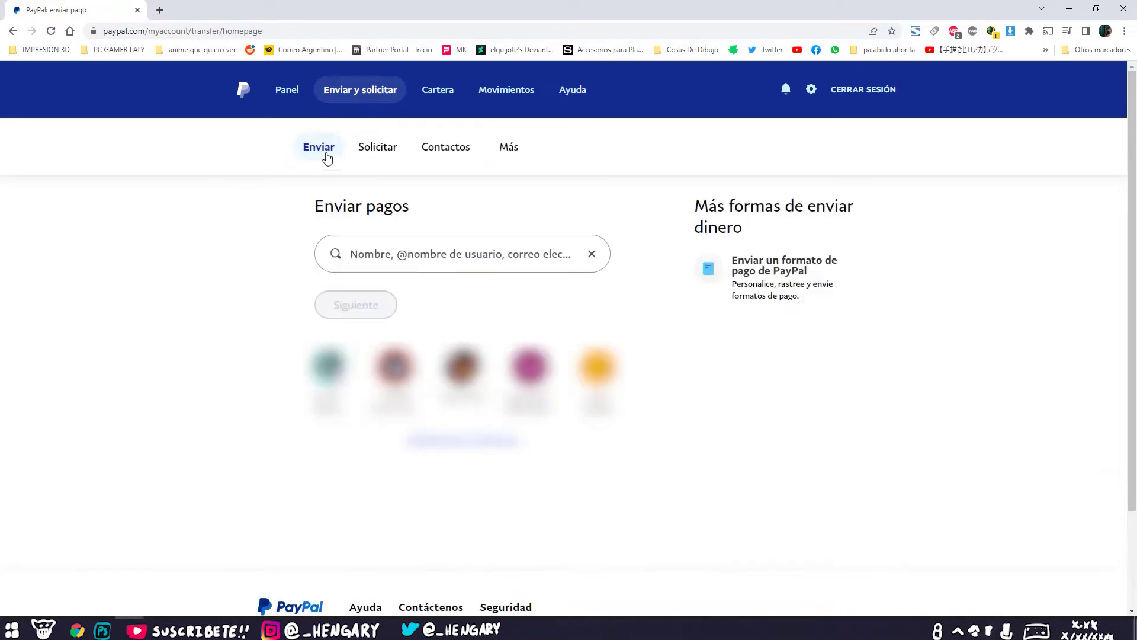
Step: Switch to PayPal in Chrome, create a payment form from the Solicitar page and select the client to bill
click(391, 144)
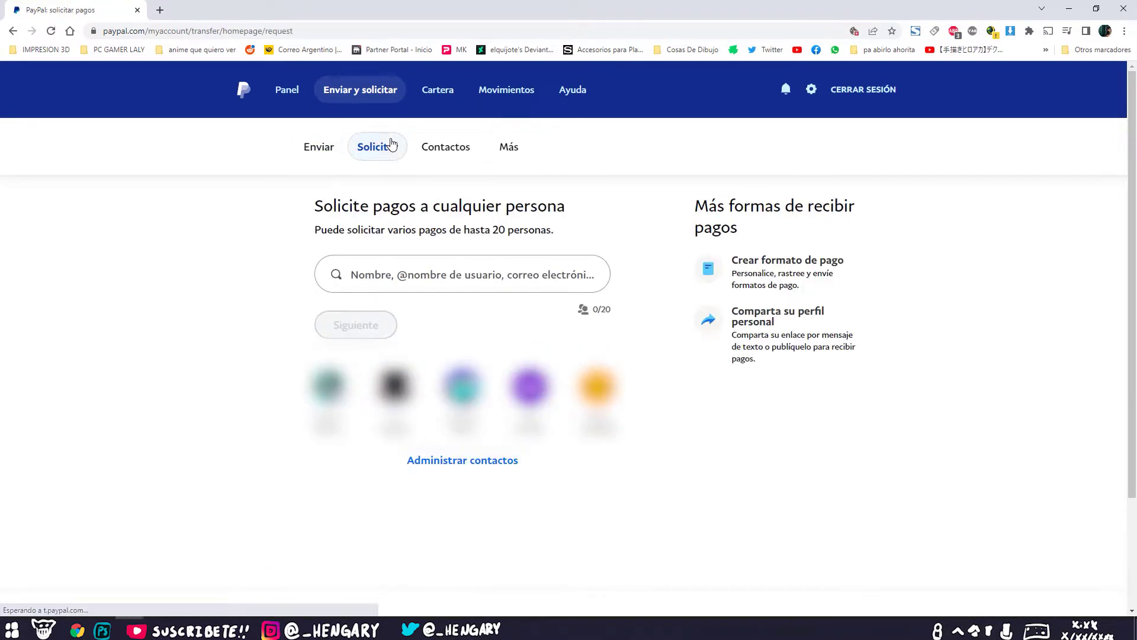
click(769, 279)
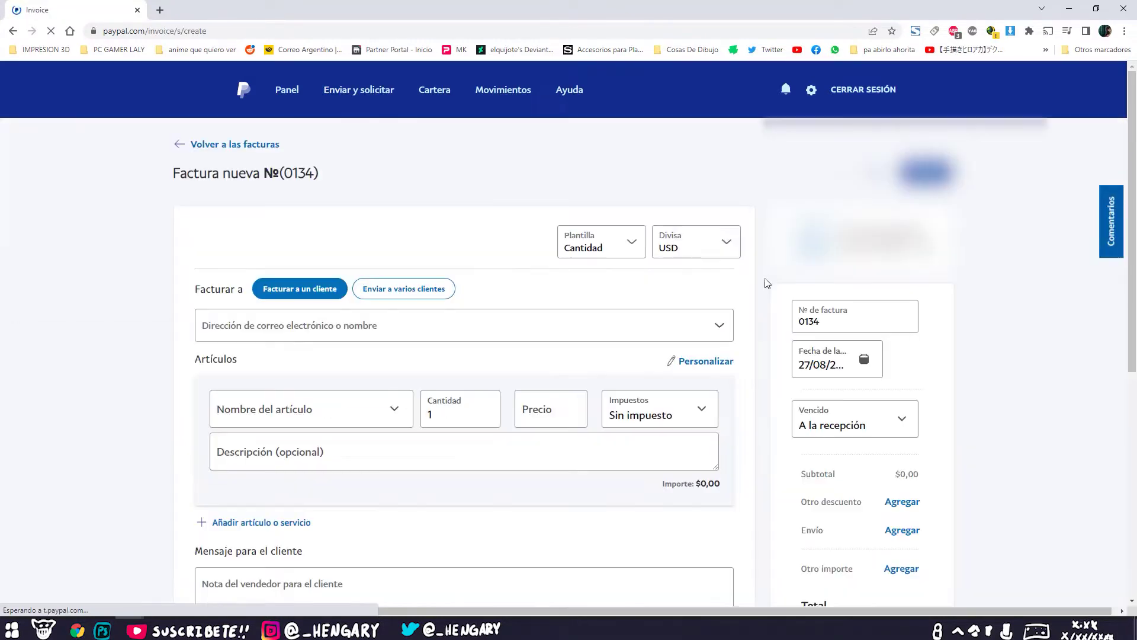
click(244, 321)
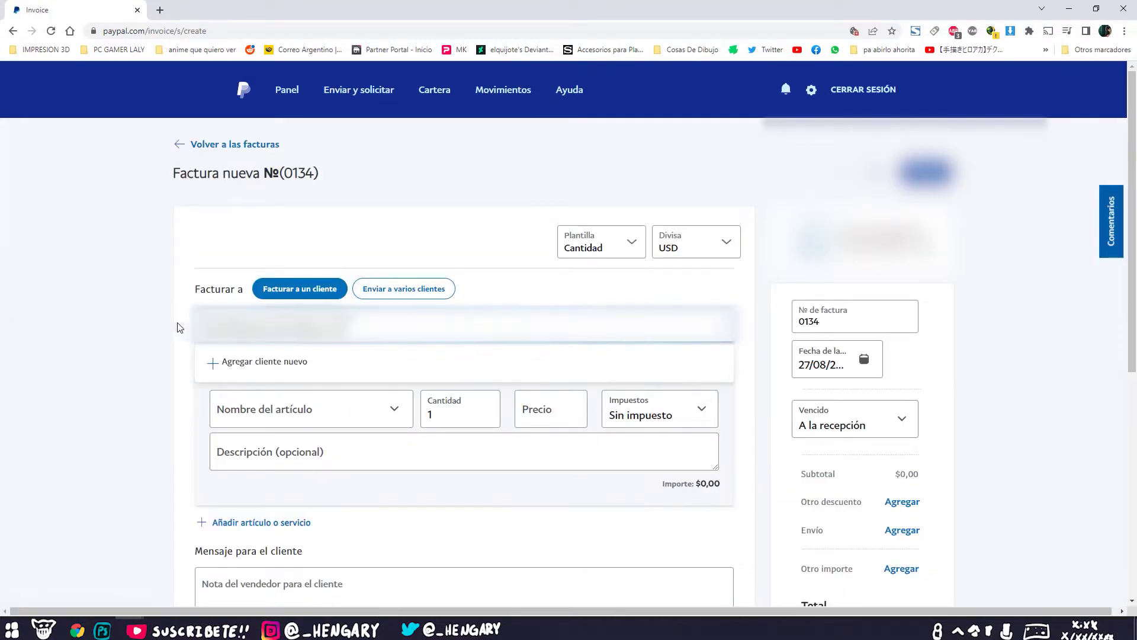
key(Return)
scroll(267, 386, down, 1)
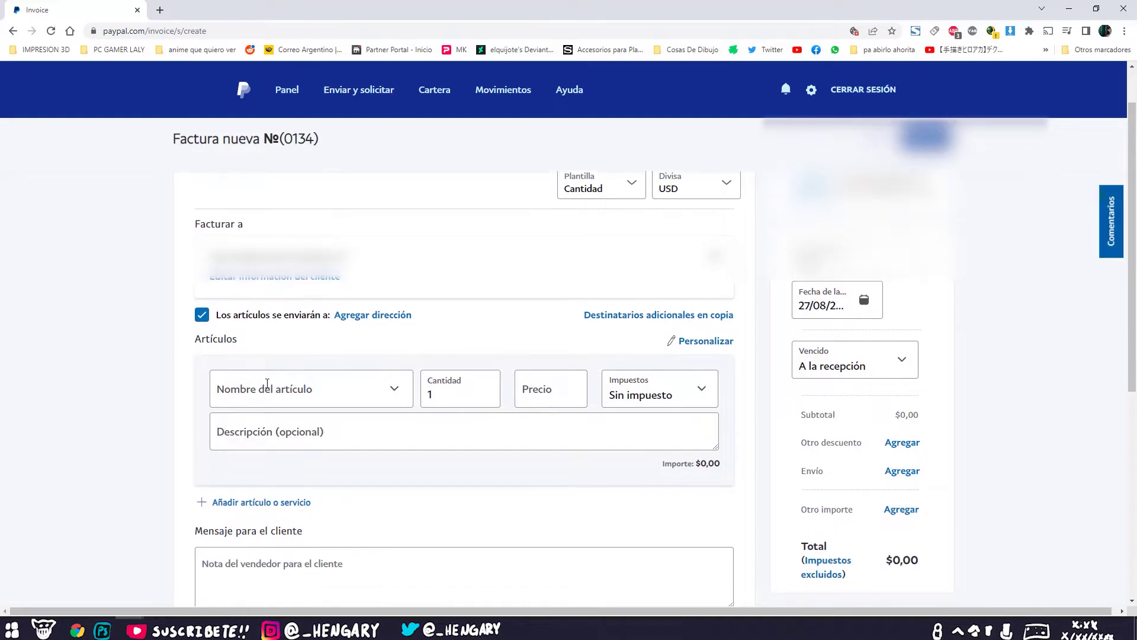
Step: Set the first invoice item to Commission with a price of 40 and add a second item line
click(291, 393)
click(299, 428)
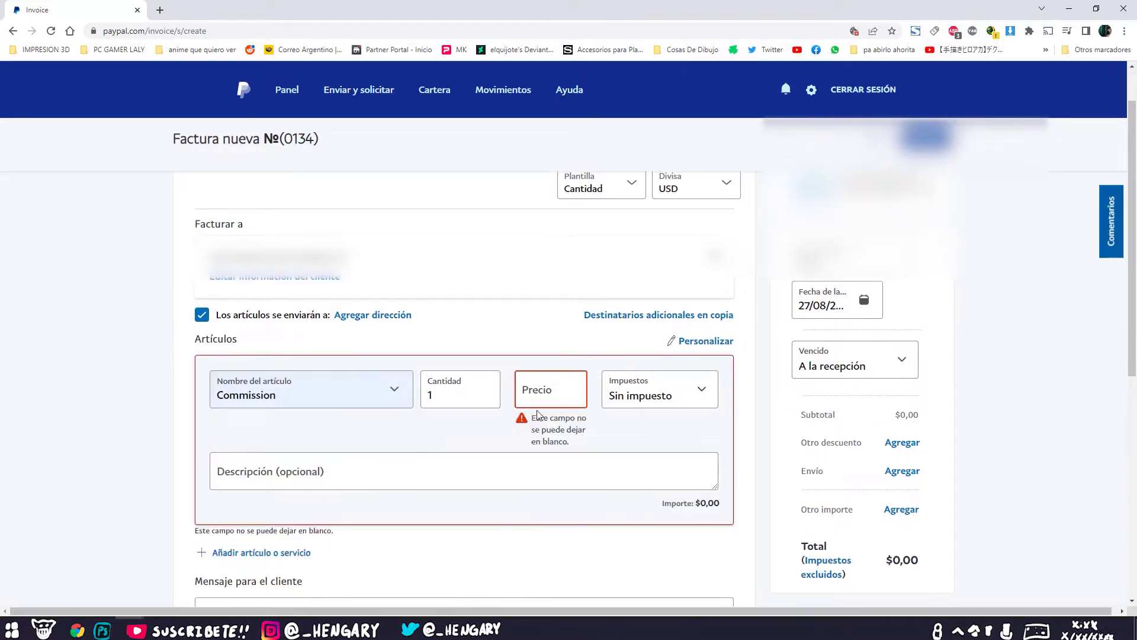
click(552, 398)
text(40)
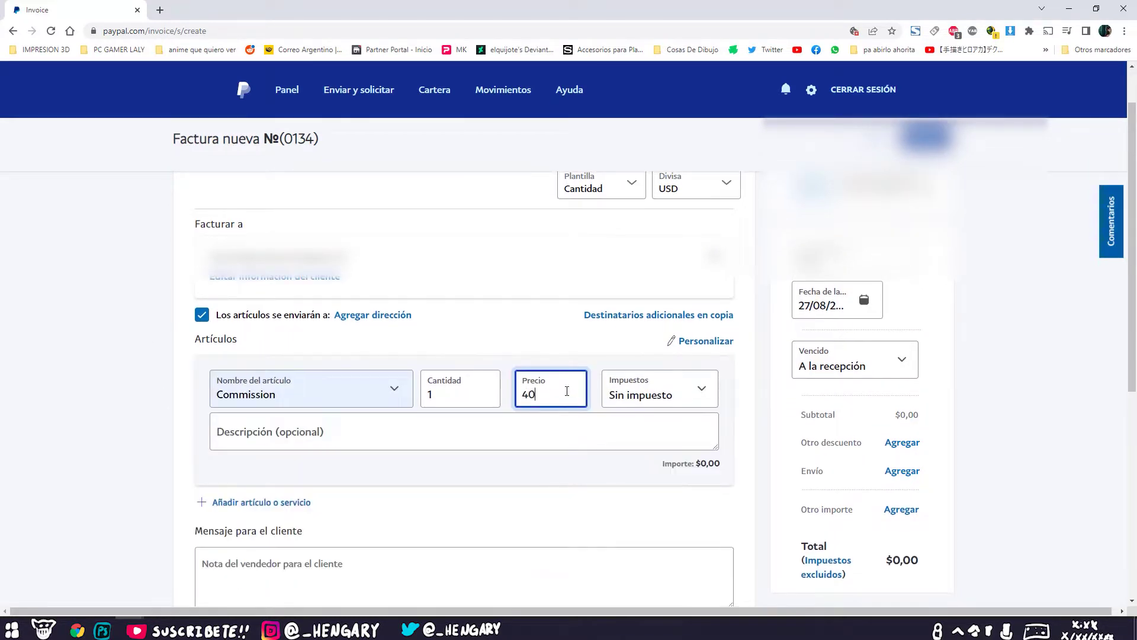
click(122, 370)
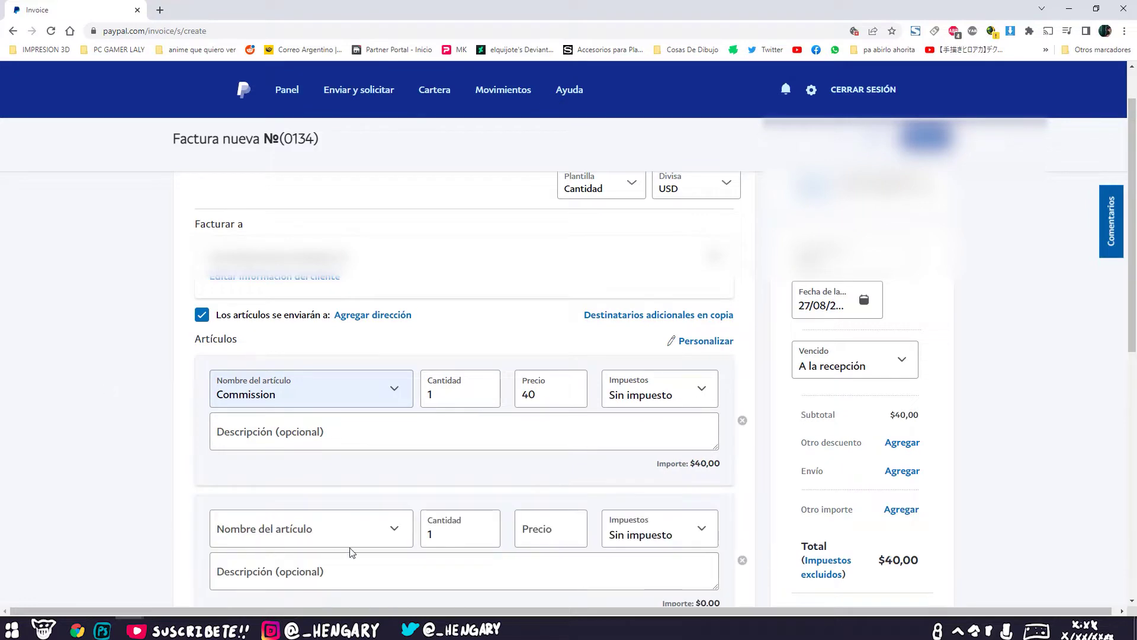
Step: Add an other-amount entry labelled Paypal fee to the invoice summary
scroll(837, 312, up, 1)
scroll(891, 347, down, 2)
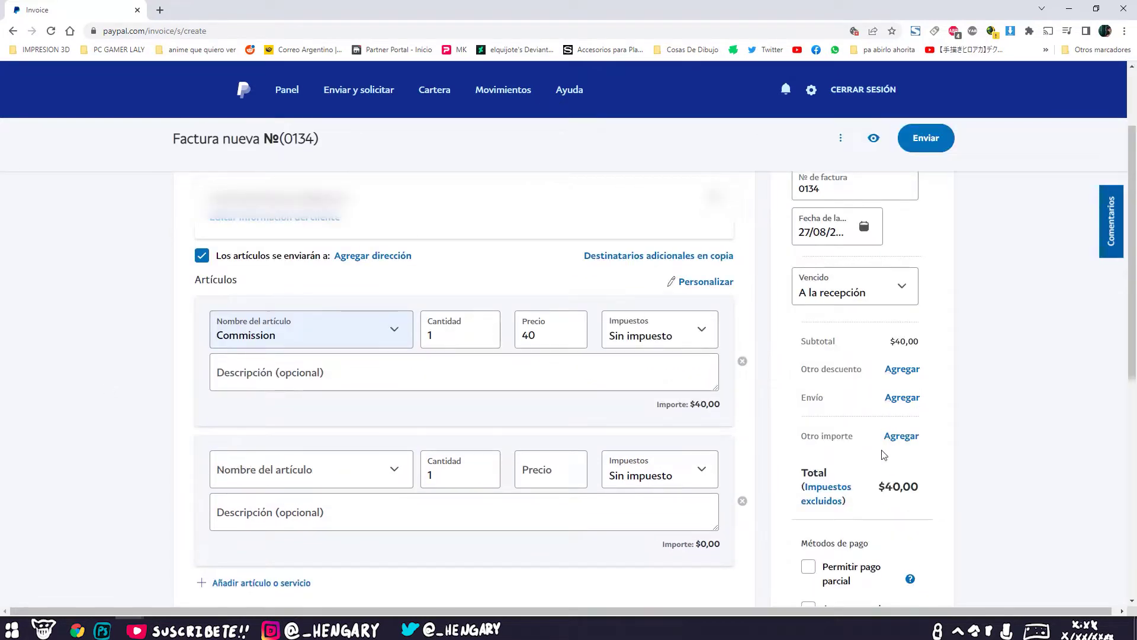
click(901, 437)
click(846, 480)
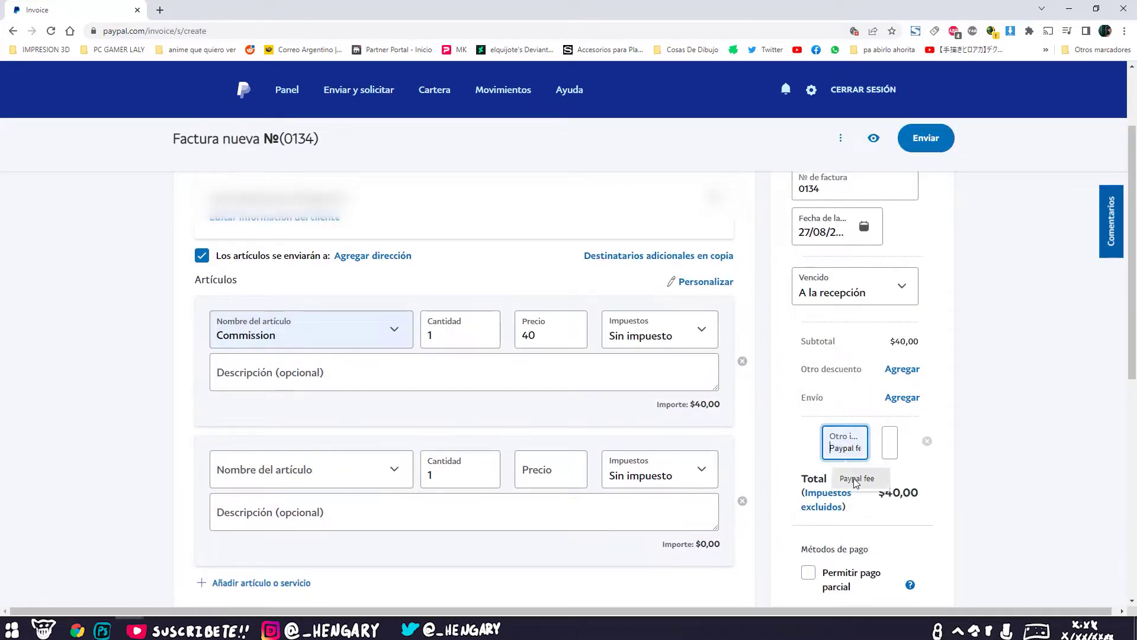
click(961, 462)
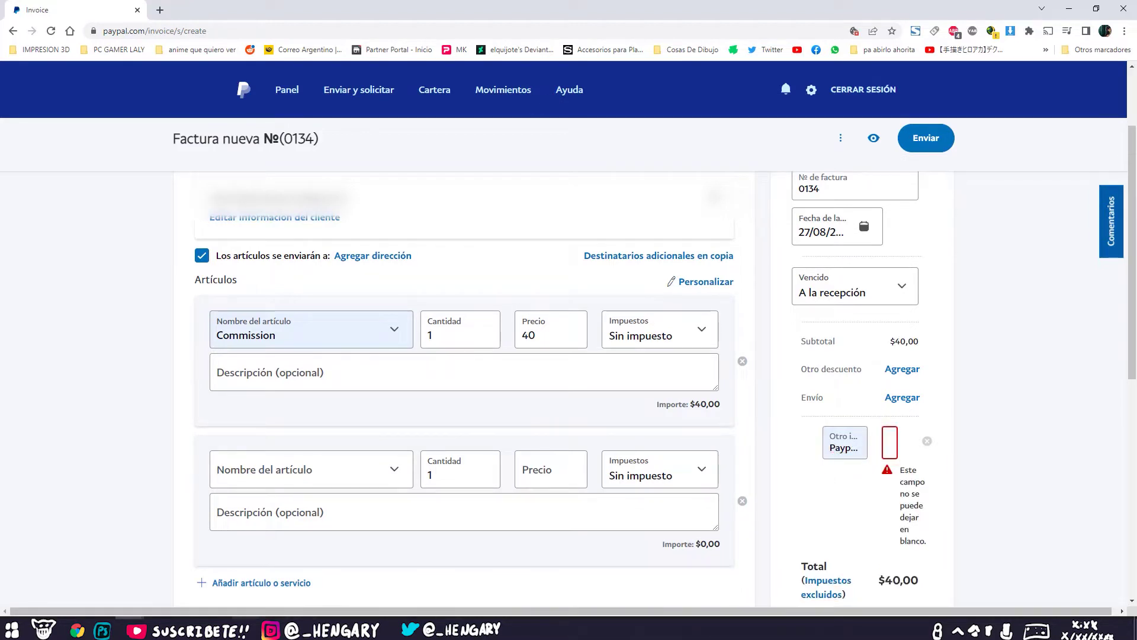
Step: Work out the 6% fee on the 40 dollar commission in the calculator and close it
click(391, 628)
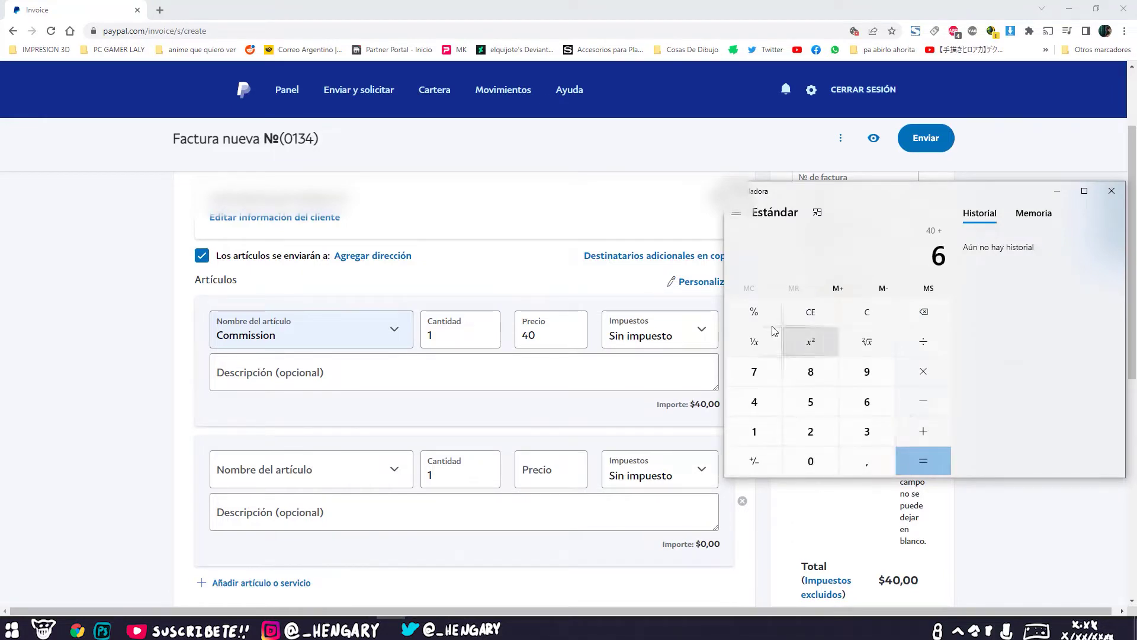
key(BackSpace)
text(2,4)
click(1106, 193)
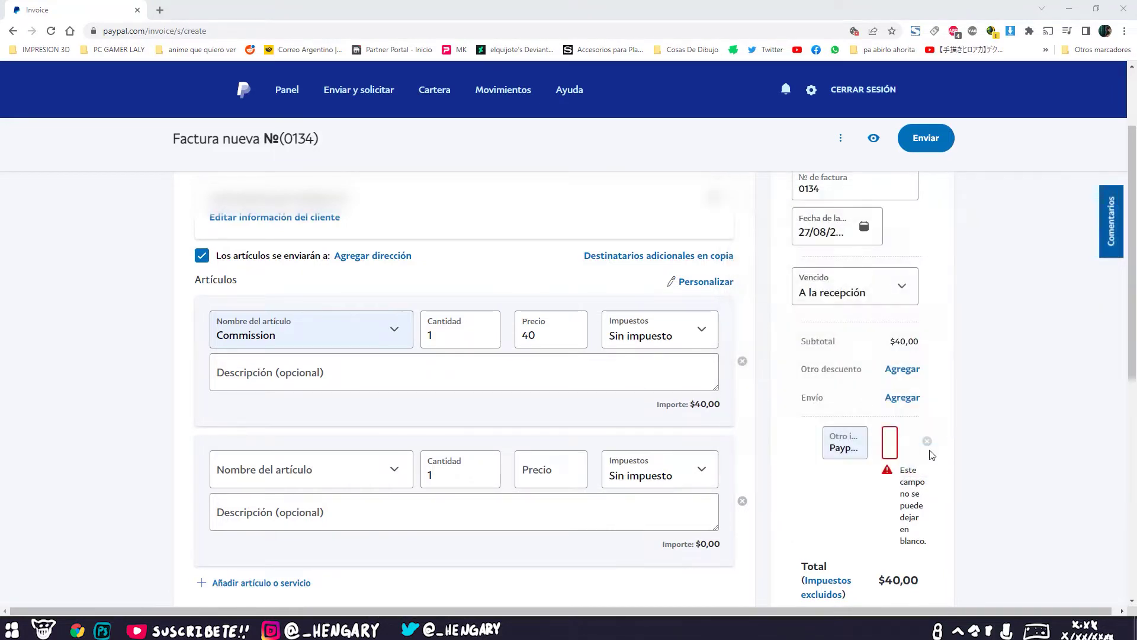
Step: Set the Paypal fee amount on the invoice to 2,40
click(888, 438)
text(20)
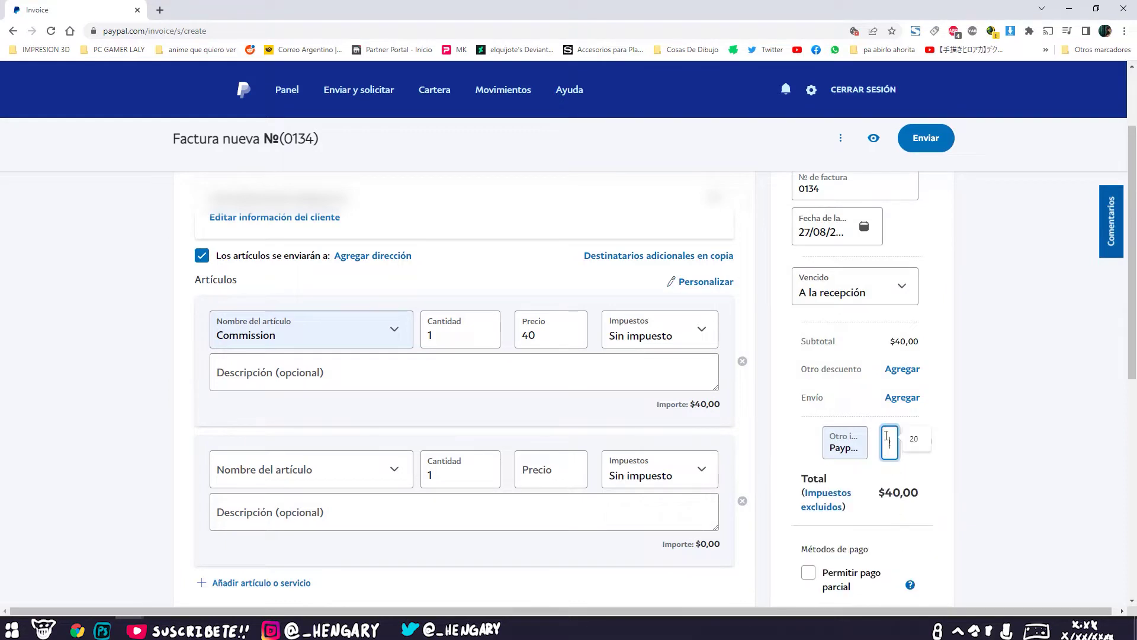
click(1026, 410)
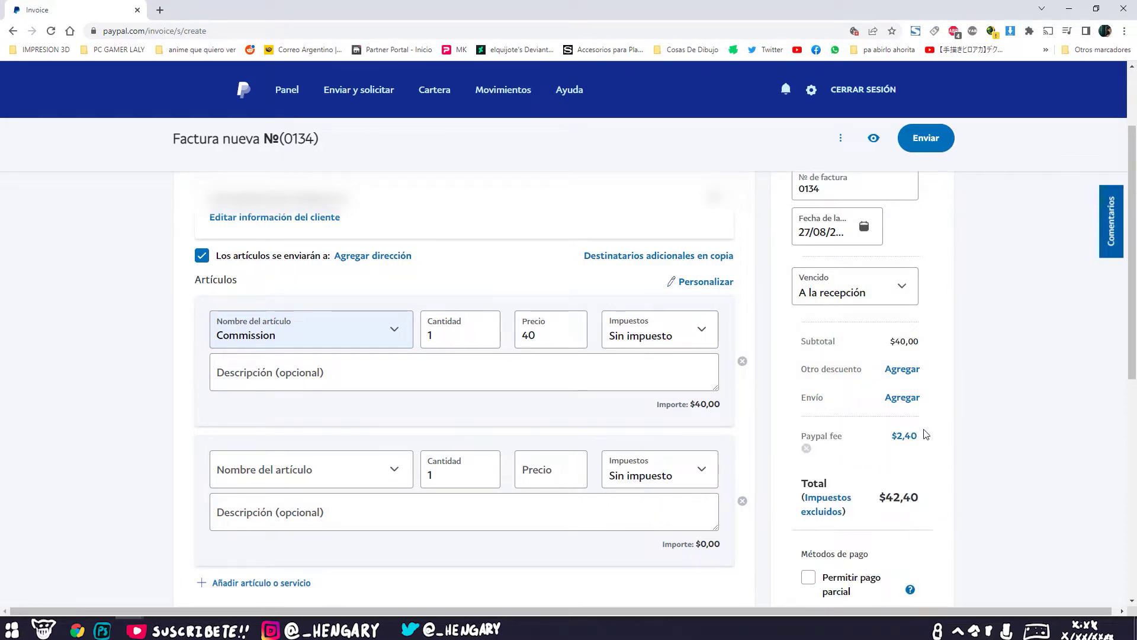
Step: Enable Aceptar propinas on the invoice and read the help note for Permitir pago parcial
scroll(894, 474, down, 2)
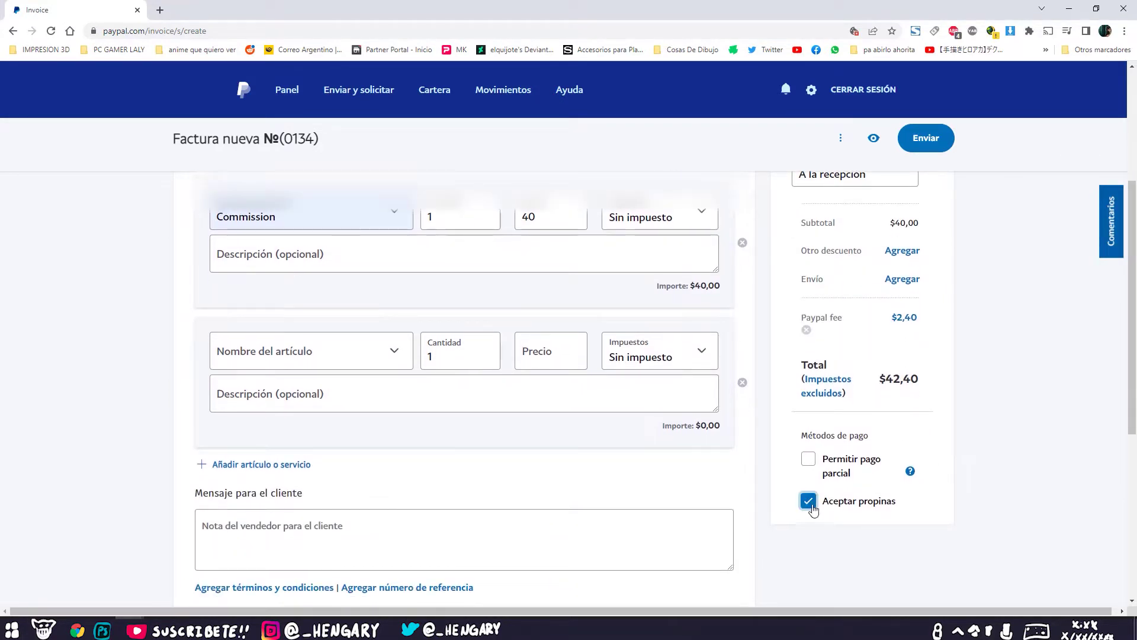
right_click(910, 474)
key(Escape)
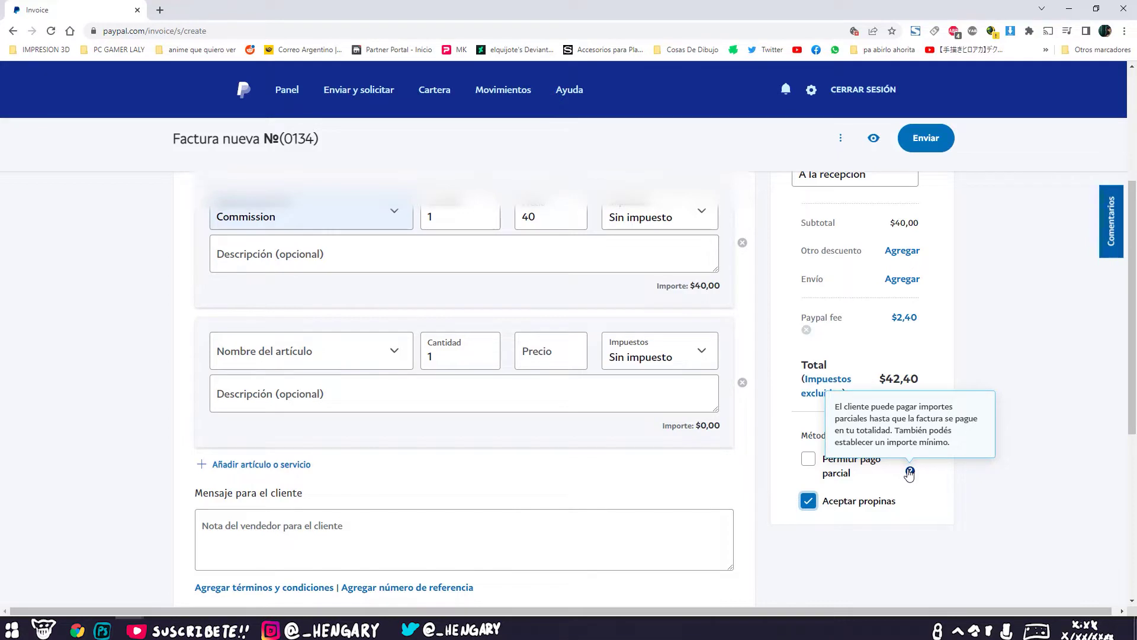
scroll(1016, 474, up, 4)
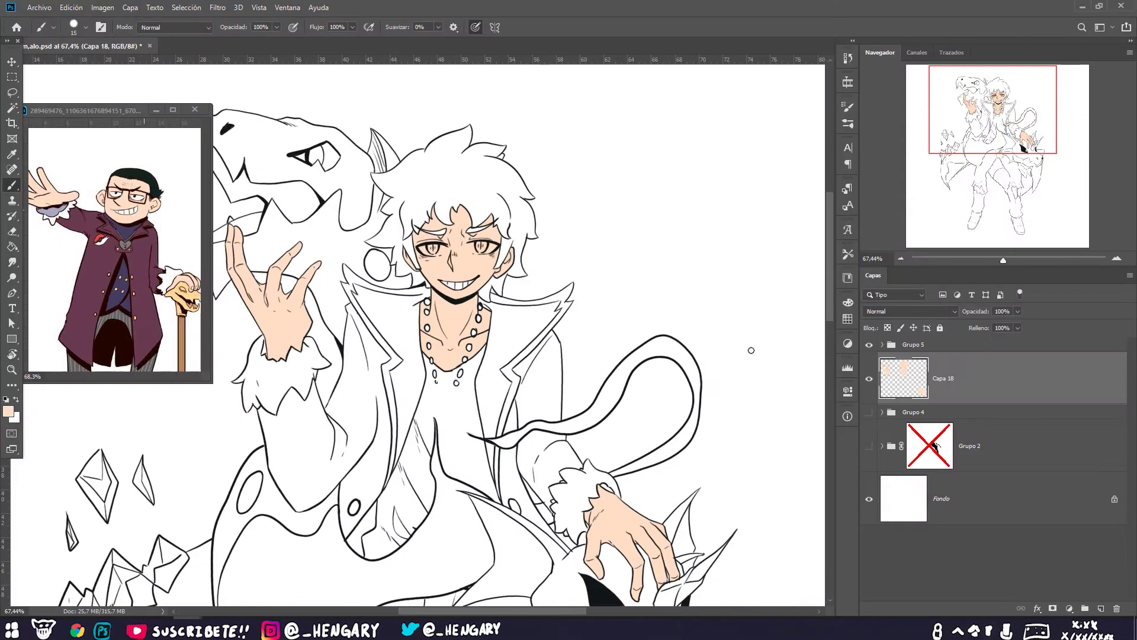
Step: Clip the new layer to the flat skin layer and paint soft pink shadows on the face, neck and raised hand
click(965, 343)
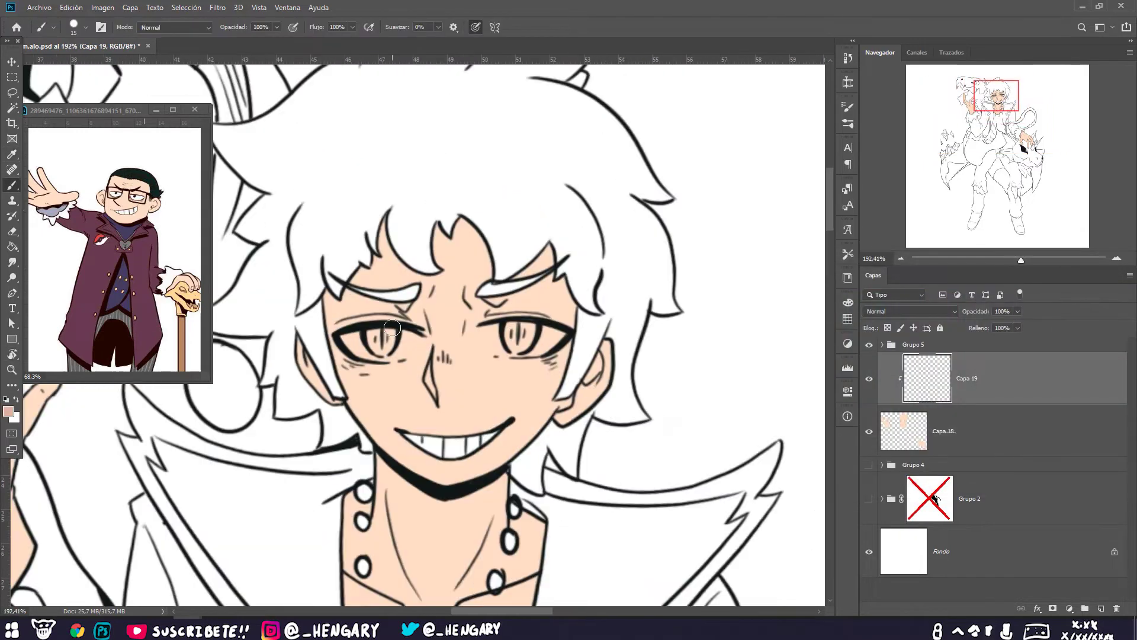
mouse_move(398, 291)
mouse_down()
mouse_move(435, 367)
mouse_move(470, 306)
mouse_move(449, 287)
mouse_move(481, 302)
mouse_move(459, 316)
mouse_move(437, 292)
mouse_move(559, 270)
mouse_move(452, 315)
mouse_move(456, 352)
mouse_move(453, 329)
mouse_move(502, 285)
mouse_move(547, 281)
mouse_move(459, 256)
mouse_move(546, 286)
mouse_move(509, 285)
mouse_move(570, 375)
mouse_move(338, 373)
mouse_move(315, 297)
mouse_move(454, 250)
mouse_move(529, 302)
mouse_move(509, 197)
mouse_move(582, 323)
mouse_move(586, 225)
mouse_move(545, 363)
mouse_move(354, 325)
mouse_move(570, 260)
mouse_move(371, 295)
mouse_move(498, 359)
mouse_move(565, 356)
mouse_move(499, 379)
mouse_move(399, 317)
mouse_move(375, 324)
mouse_move(403, 332)
mouse_move(364, 328)
mouse_move(548, 409)
mouse_move(577, 313)
mouse_move(395, 369)
mouse_move(636, 213)
mouse_move(410, 306)
mouse_move(347, 232)
mouse_move(330, 429)
mouse_move(402, 296)
mouse_up()
key(r)
key(e)
key(r)
key(b)
scroll(395, 369, down, 3)
drag(413, 228, 457, 267)
key(Escape)
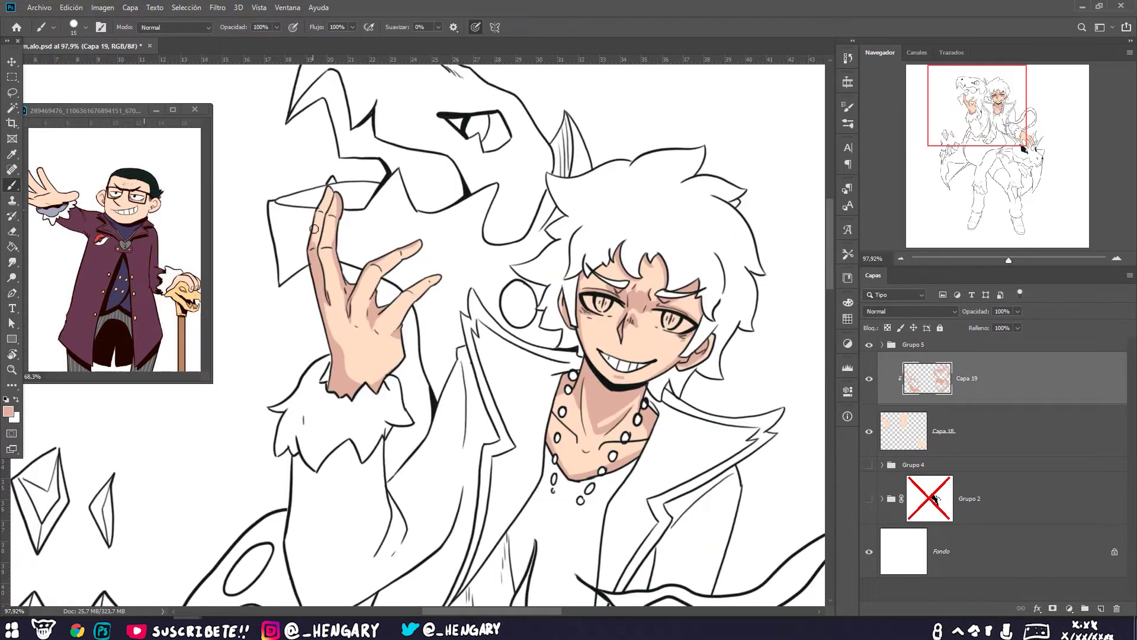
Step: Paint and trim the same pink shadows on the fingers and wrist of the hand resting on the dragon's head
mouse_move(593, 486)
mouse_down()
mouse_move(639, 193)
mouse_move(432, 264)
mouse_up()
key(e)
drag(426, 316, 444, 445)
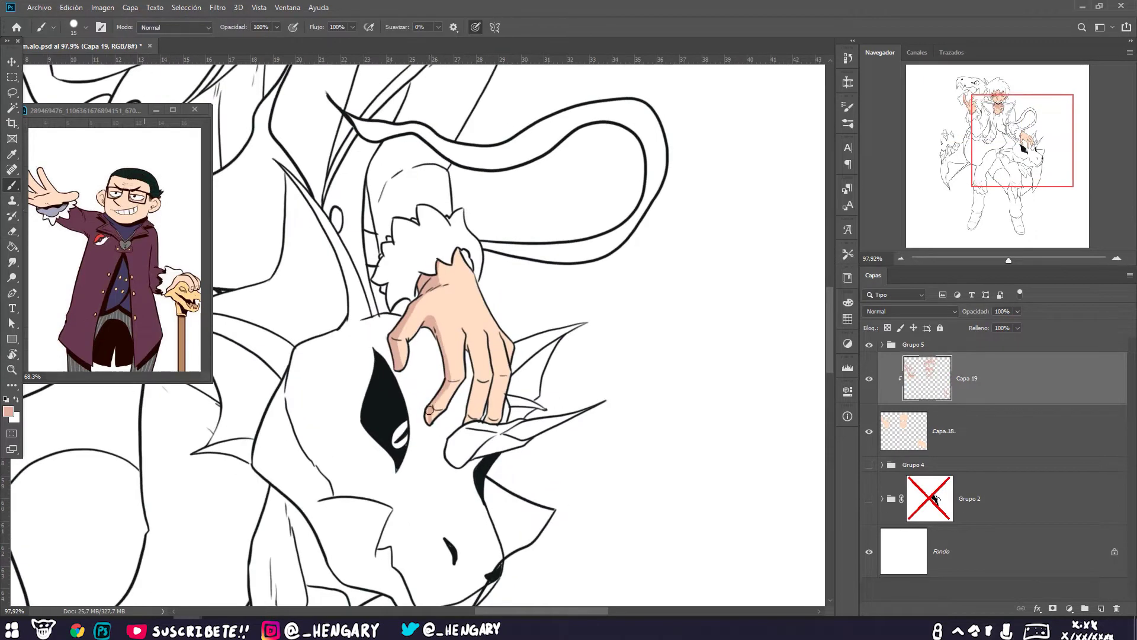
key(e)
scroll(477, 401, down, 5)
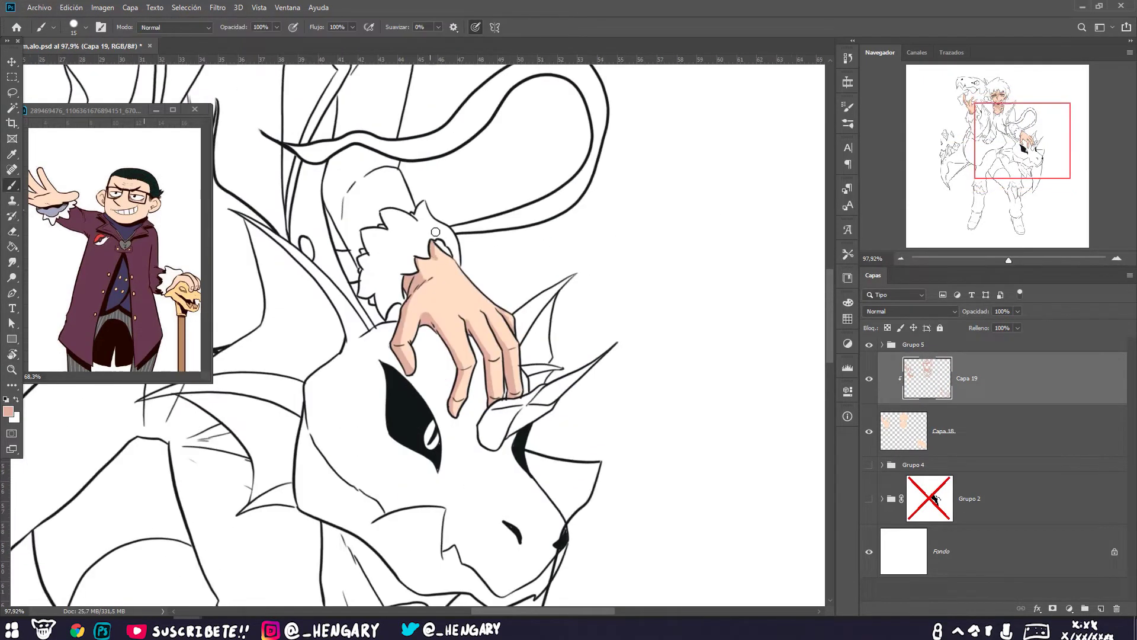
Step: Add another clipped layer, pick a deeper reddish skin tone and paint the darkest shadows on the face, neck and hands
click(1100, 608)
scroll(474, 267, up, 5)
click(9, 411)
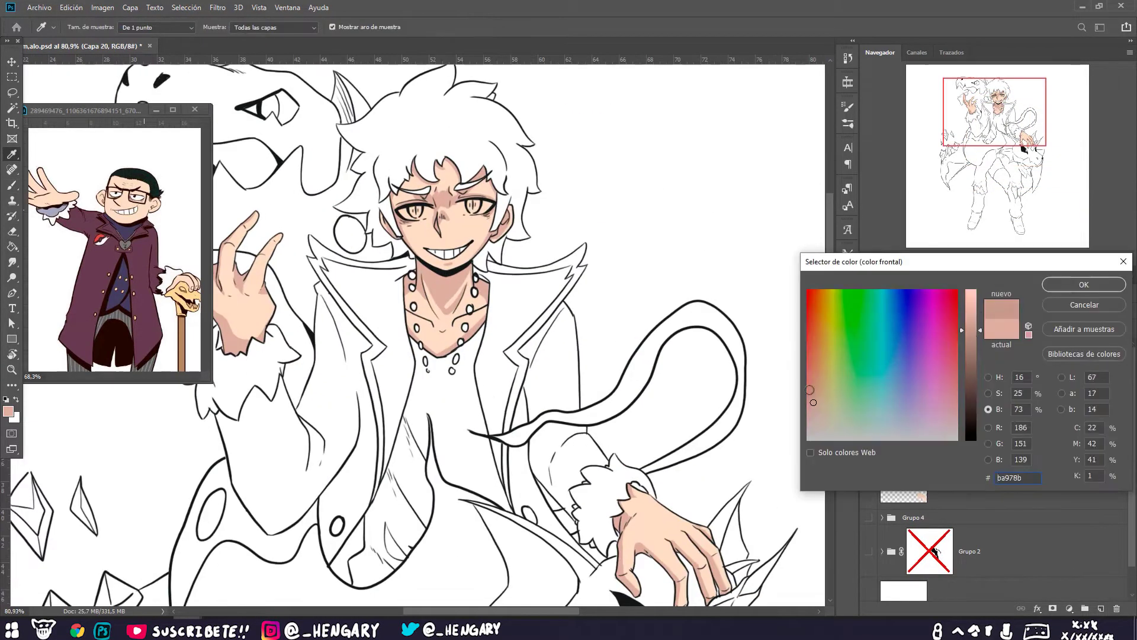
click(1084, 279)
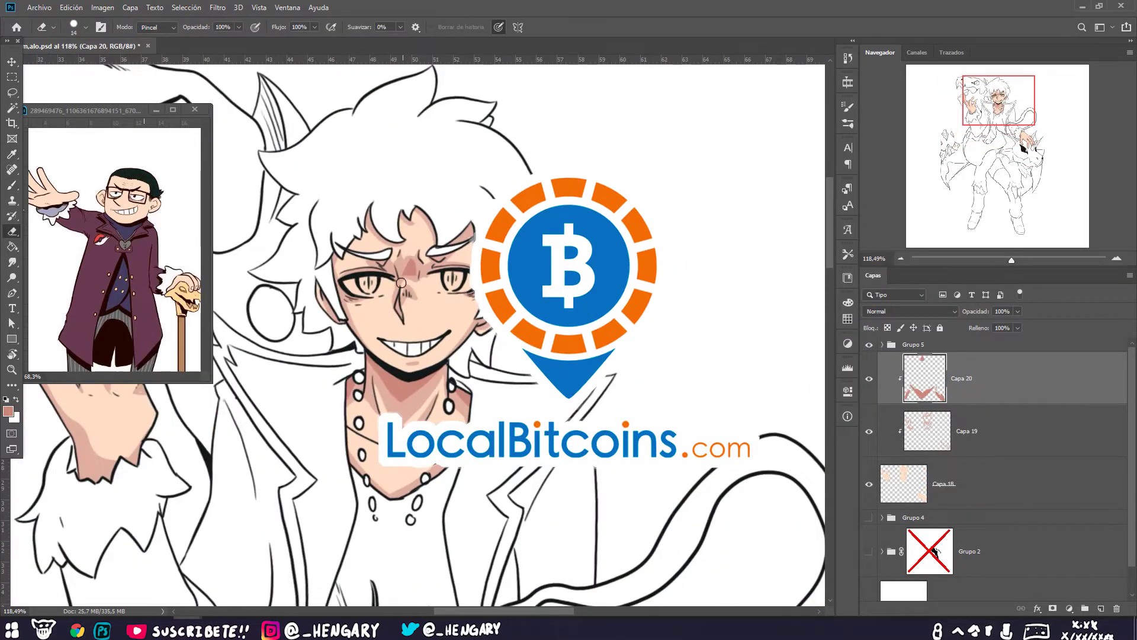
drag(401, 283, 415, 250)
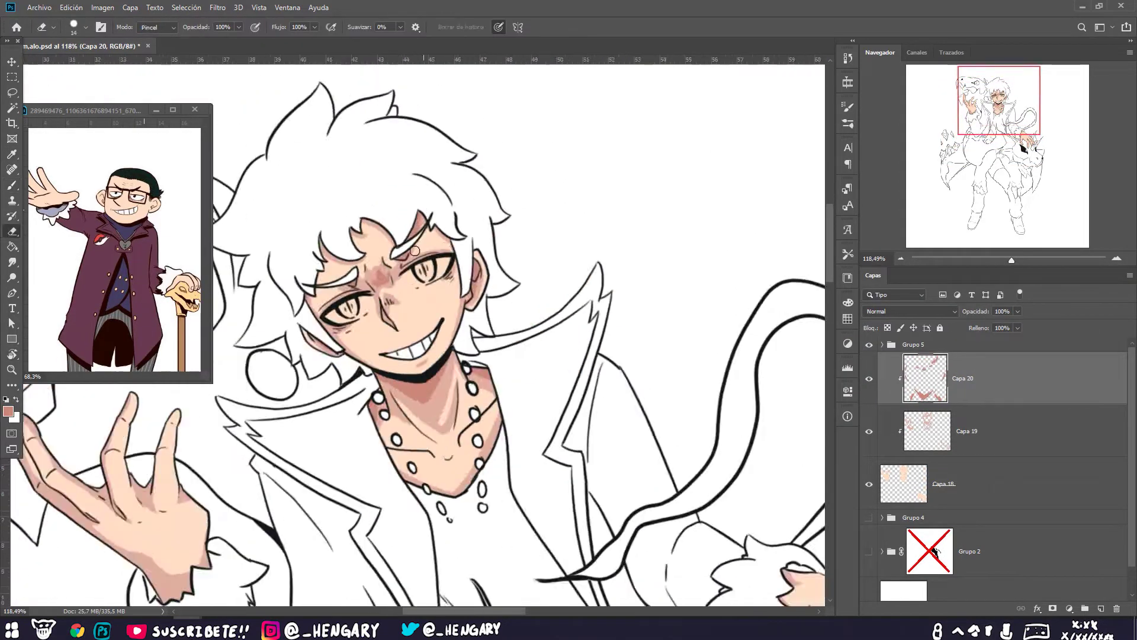
scroll(651, 363, down, 5)
key(b)
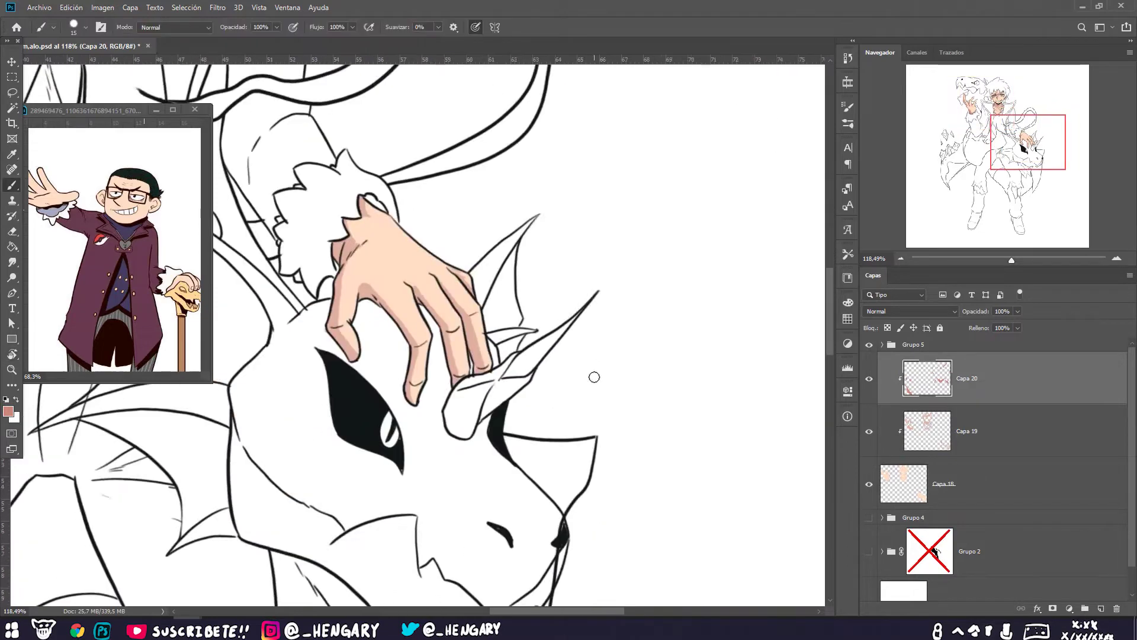
drag(594, 377, 377, 260)
scroll(533, 253, down, 5)
Step: Add a clipped layer above the skin shadows and paint highlights on the skin and hands in a very pale cream
click(1100, 608)
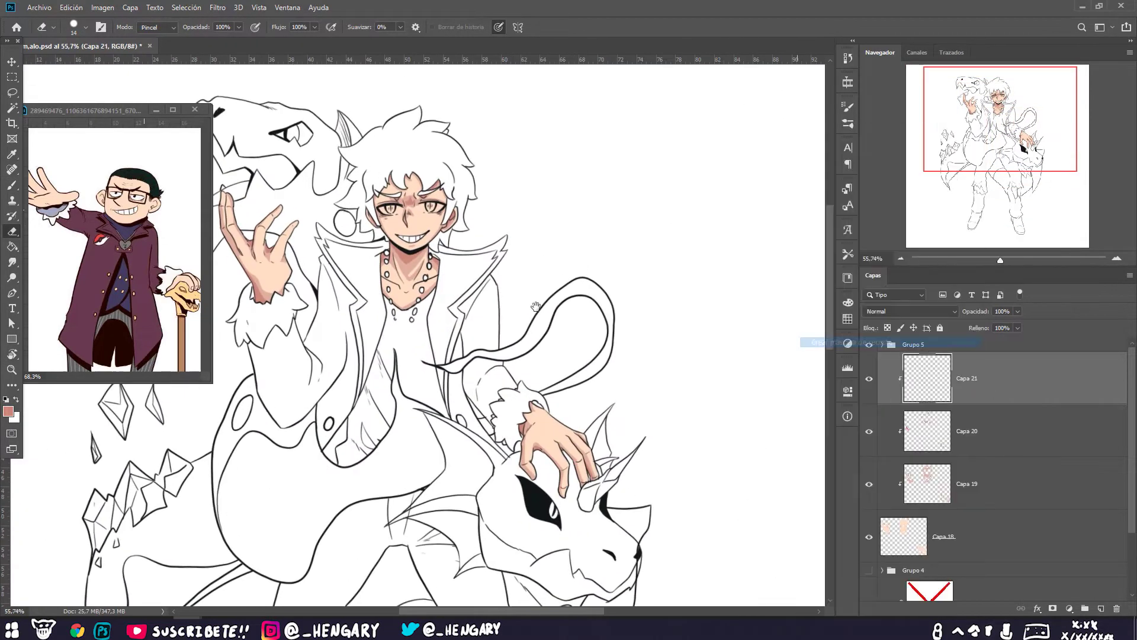
click(8, 411)
click(819, 420)
click(1055, 282)
scroll(383, 323, up, 5)
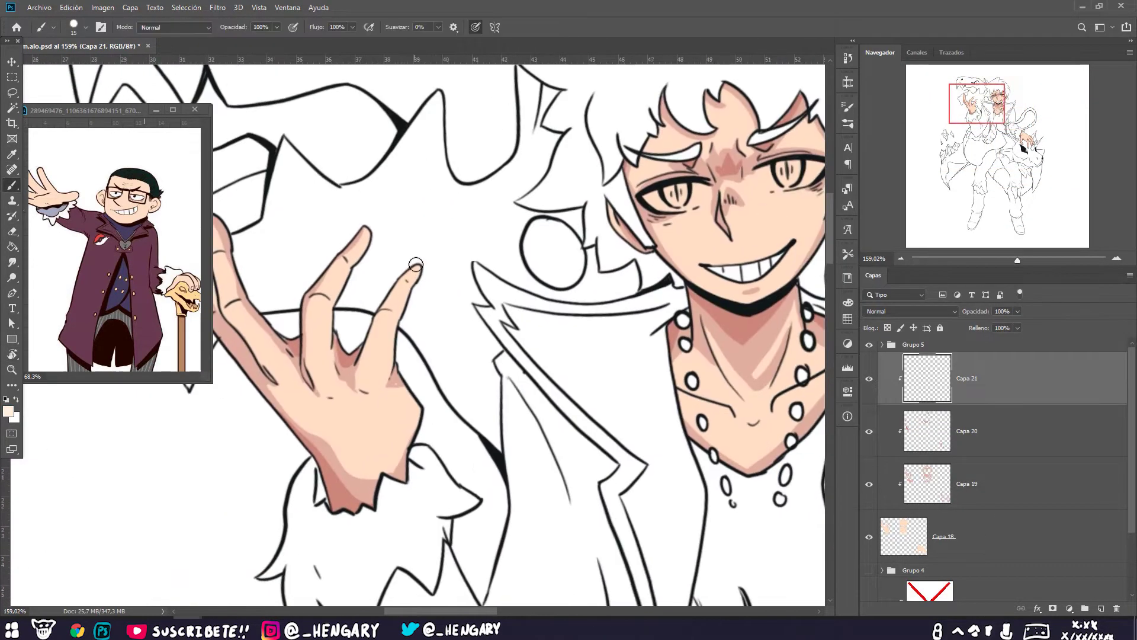
key(r)
mouse_move(383, 323)
mouse_down()
mouse_move(415, 279)
mouse_move(544, 178)
mouse_move(468, 148)
mouse_up()
key(b)
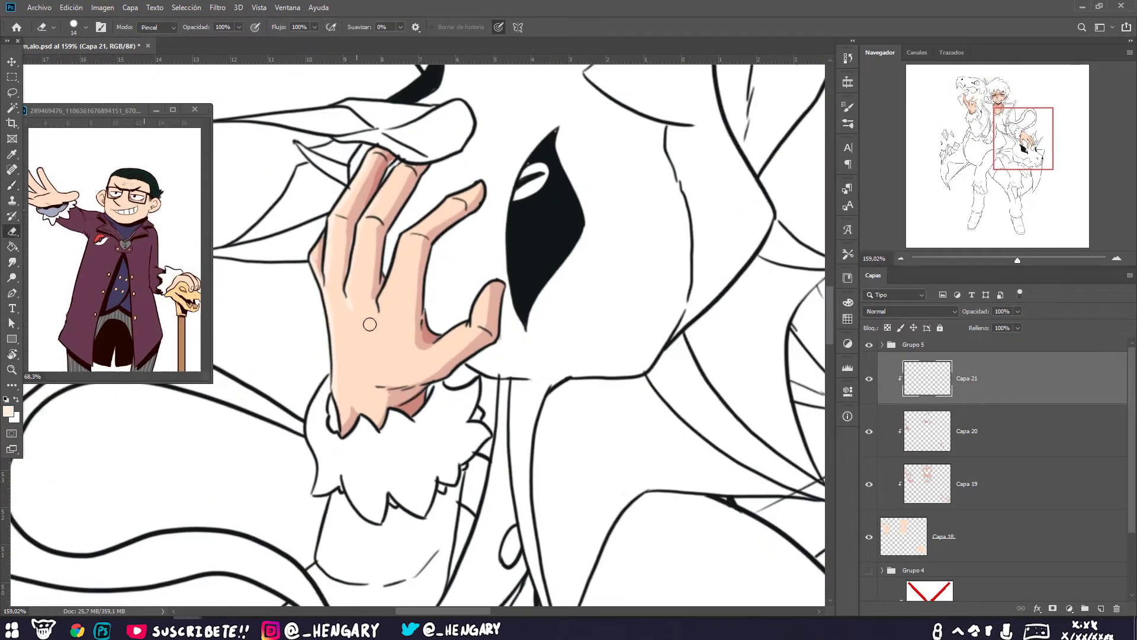
scroll(414, 266, down, 3)
scroll(466, 231, up, 3)
scroll(467, 231, down, 3)
Step: Add a layer for the hair, sample the dark hair colour from the reference image and select the character's hair and eyebrow areas
key(ctrl+shift+alt+n)
scroll(450, 237, up, 2)
click(112, 249)
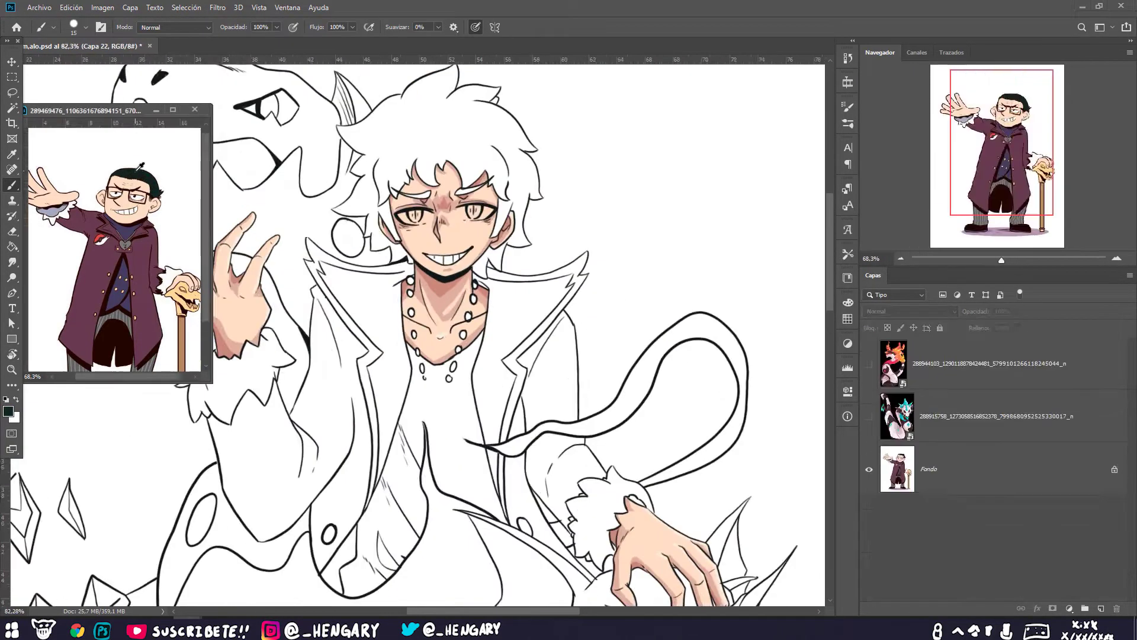
scroll(113, 249, up, 3)
key(w)
click(459, 145)
scroll(432, 196, up, 8)
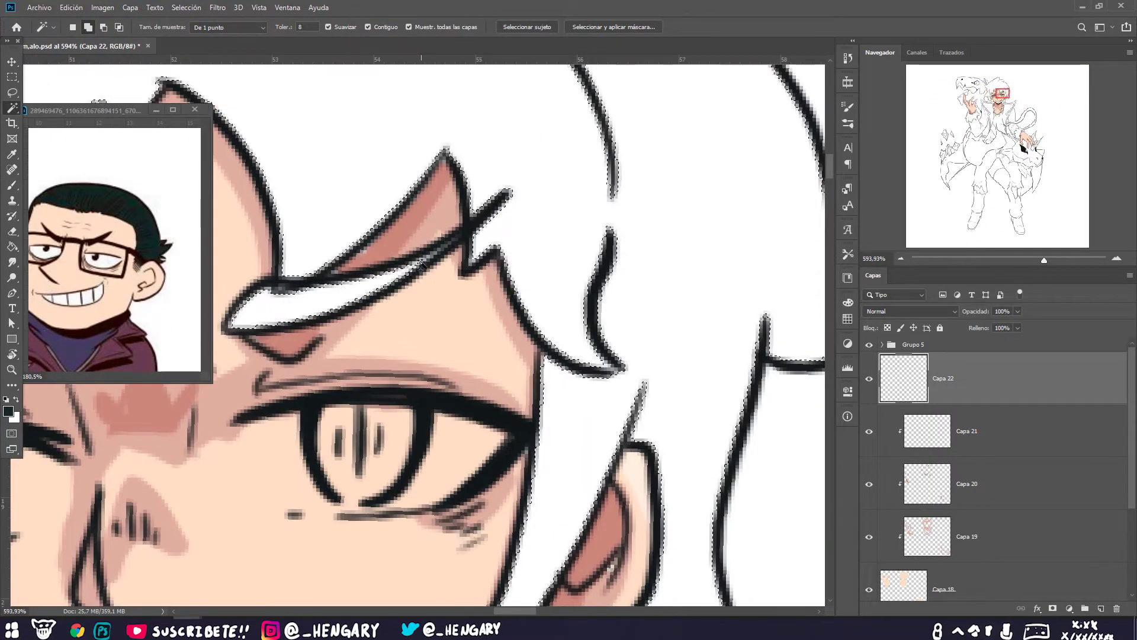
scroll(421, 265, down, 5)
Step: Fill the selected hair and eyebrows with the sampled dark colour, deselect and check the hair tips for unfilled gaps
key(b)
right_click(483, 241)
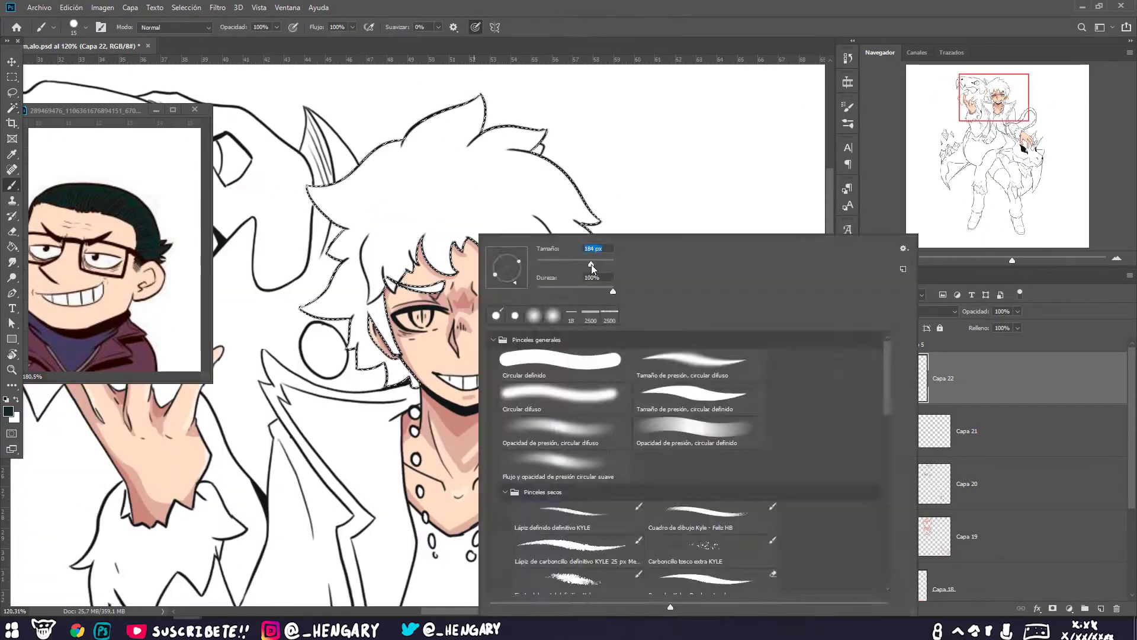
key(Escape)
key(alt+BackSpace)
key(ctrl+d)
scroll(406, 228, up, 4)
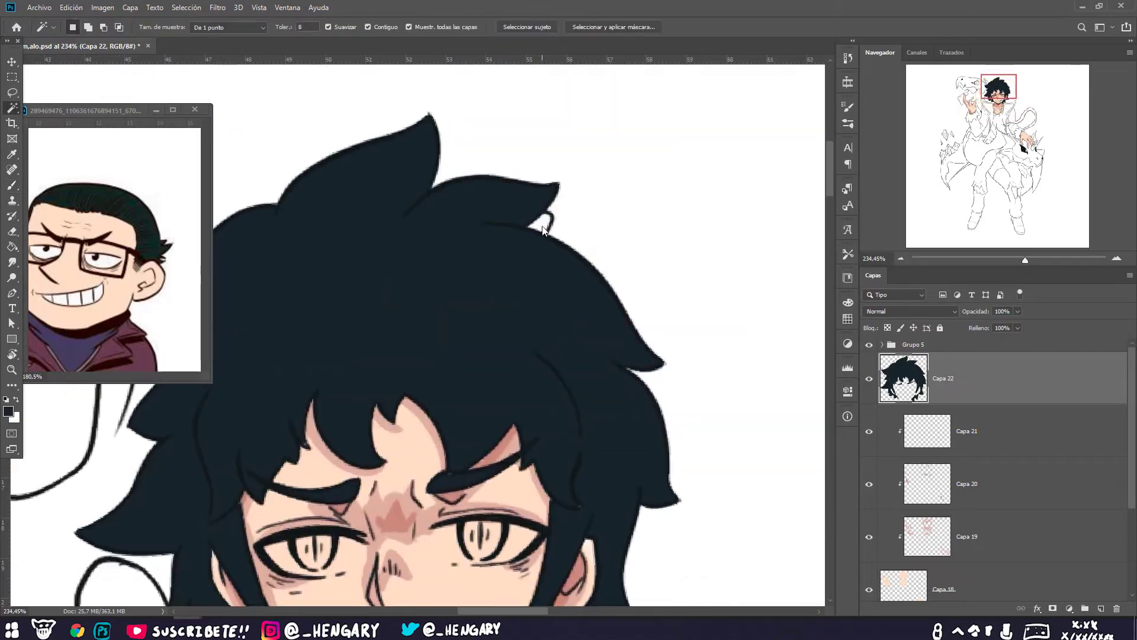
scroll(482, 241, down, 2)
scroll(565, 233, up, 1)
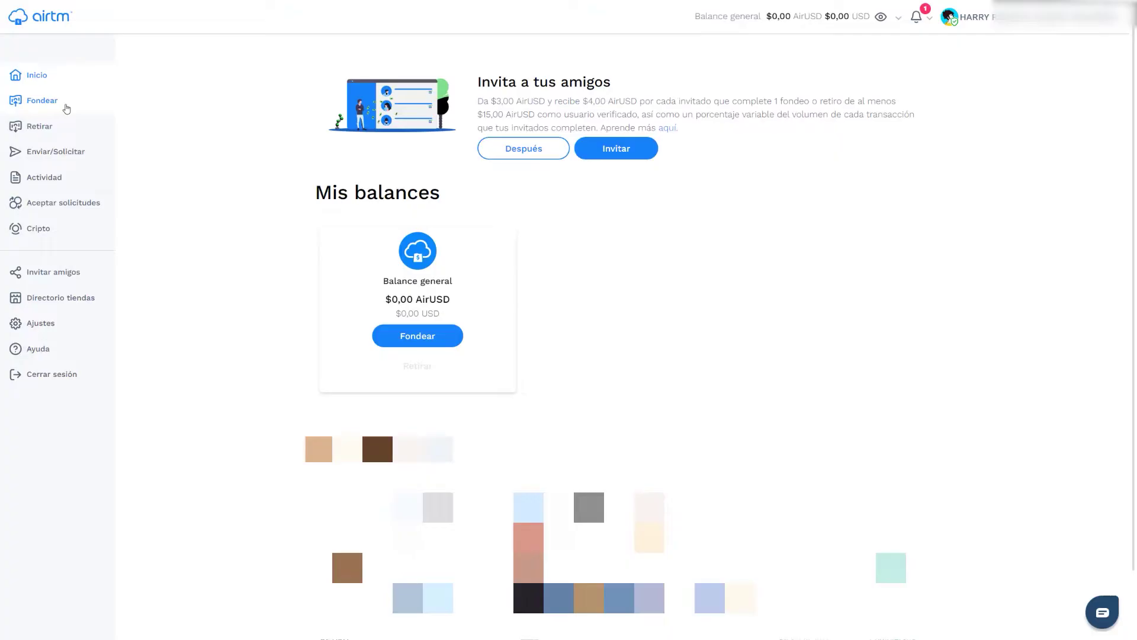
Step: Switch to Airtm and send a request to fund the account with 178,26 USD from the Paypal balance
click(67, 108)
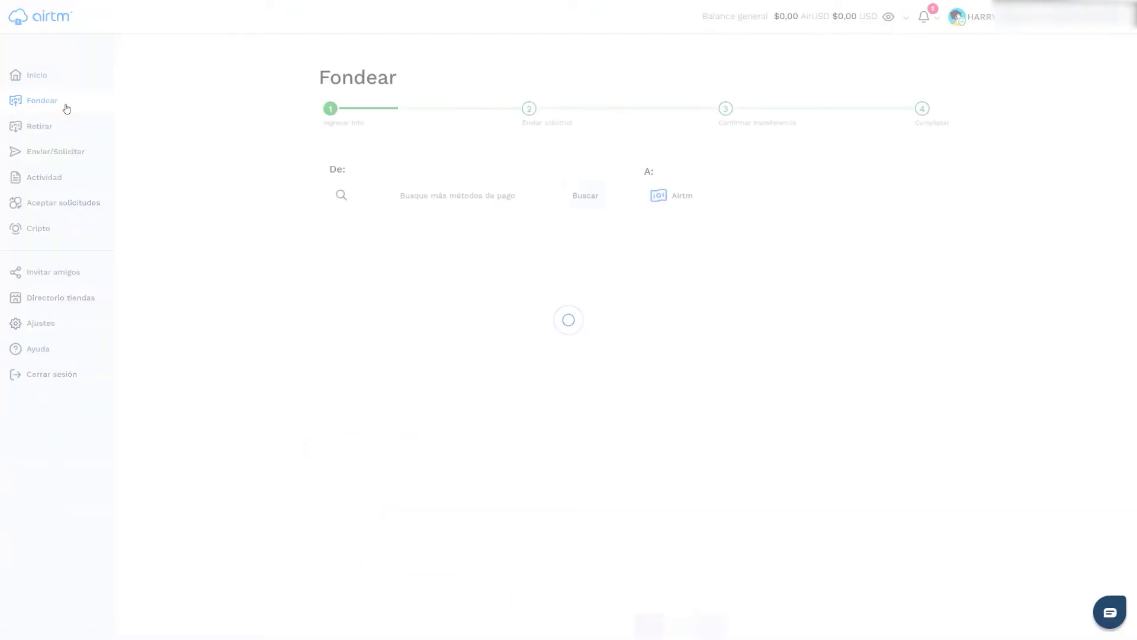
click(466, 281)
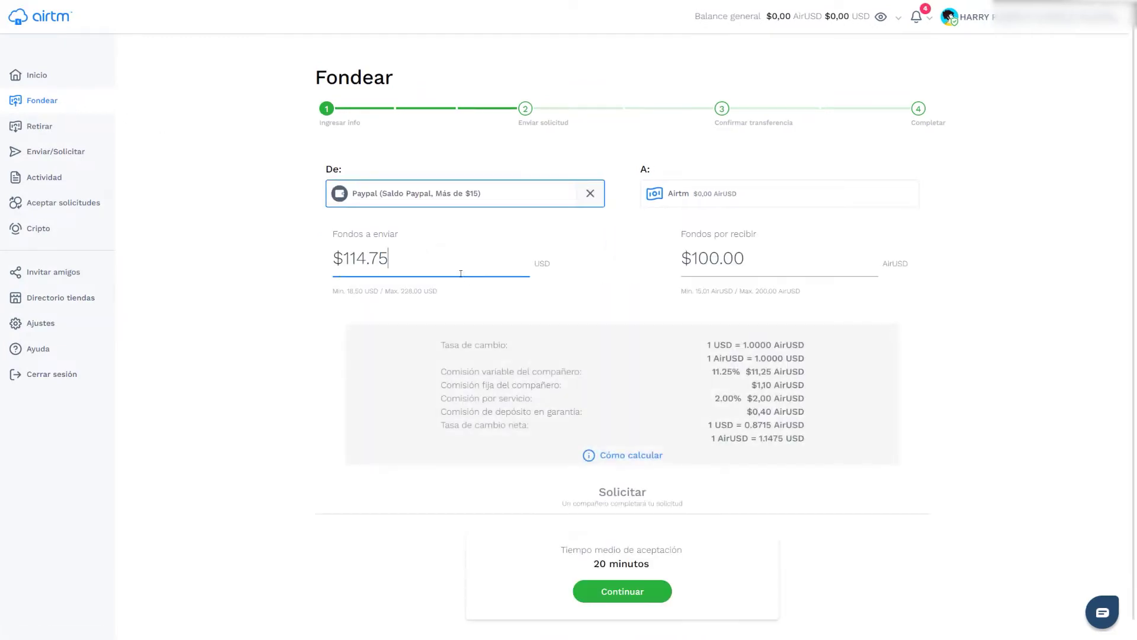
scroll(473, 291, down, 1)
click(648, 579)
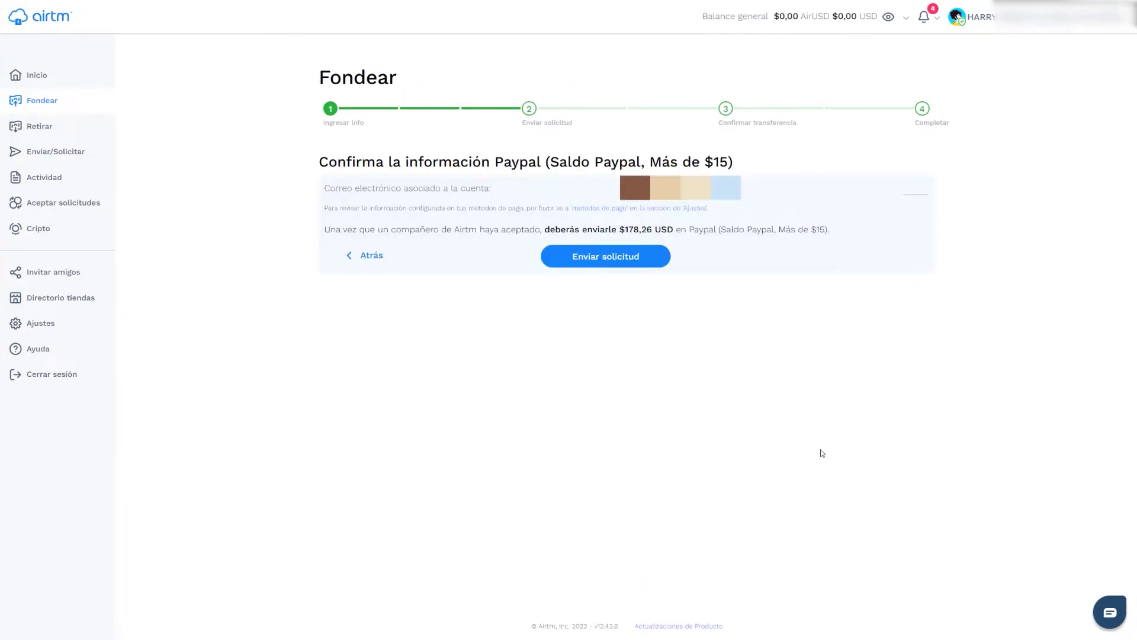
click(617, 266)
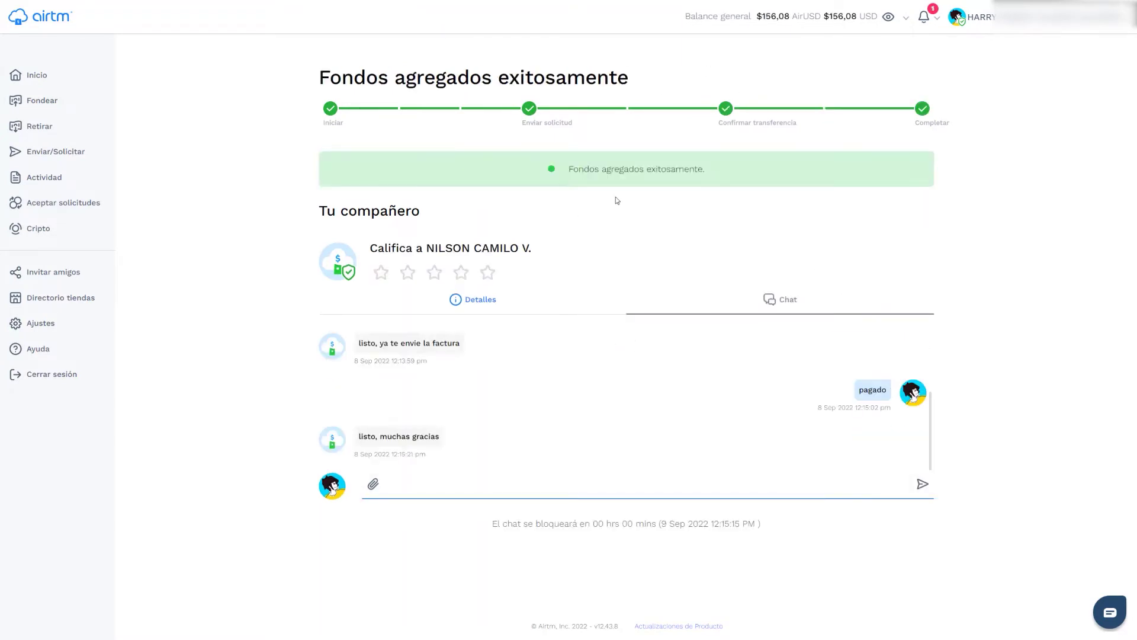
Step: Request a withdrawal of the Airtm funds to Mercado Pago Argentina
click(63, 128)
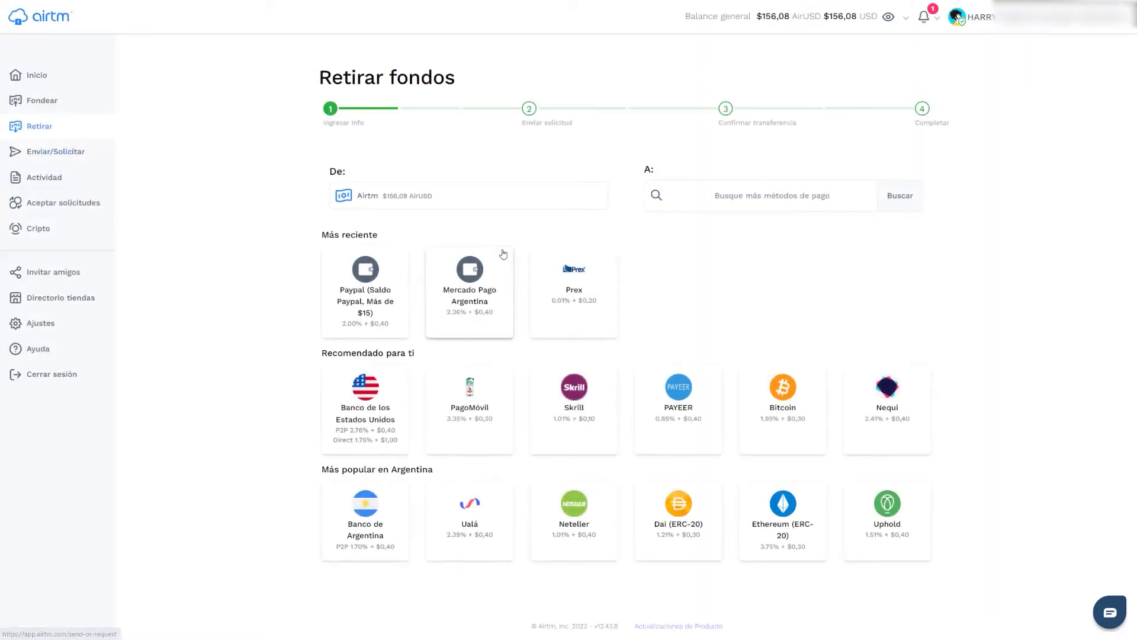
click(481, 286)
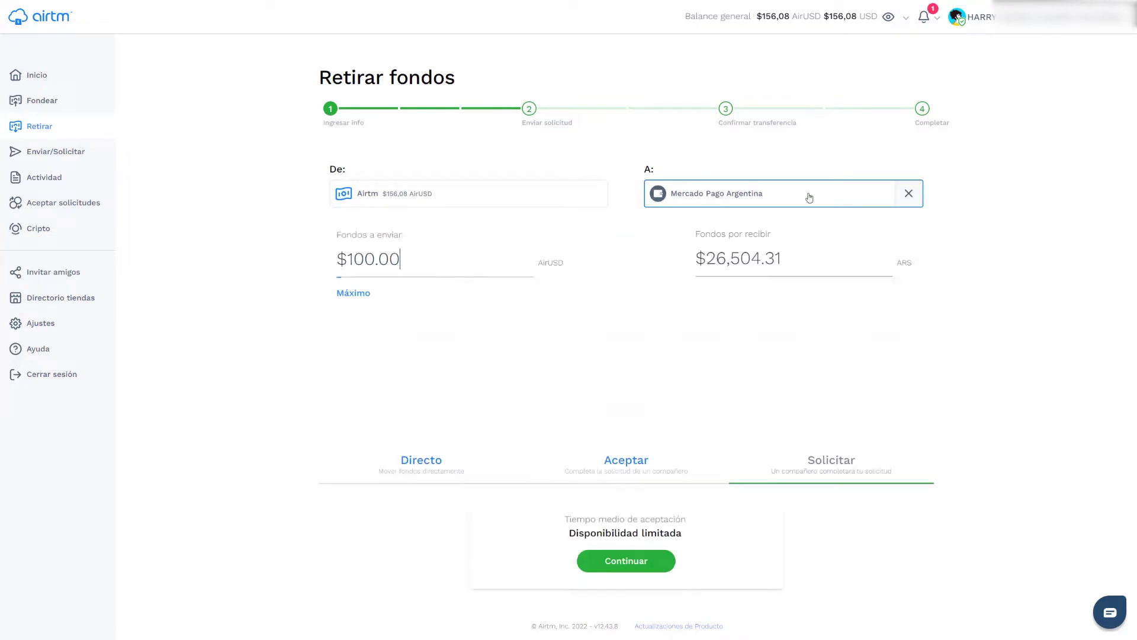
click(642, 559)
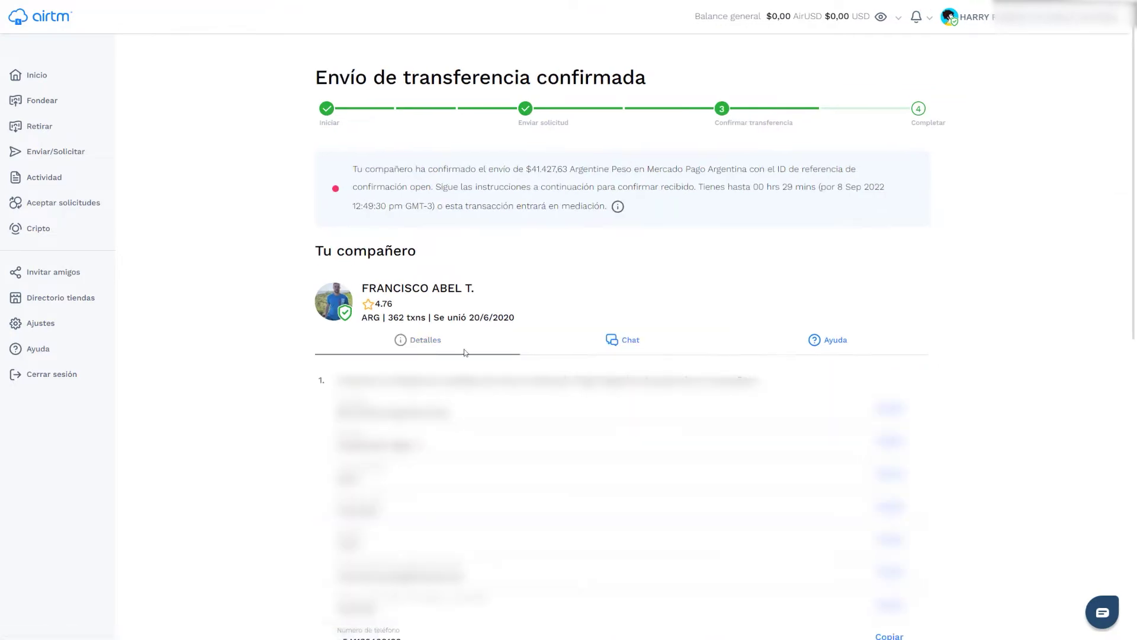
Step: Confirm receipt of the Mercado Pago transfer in the withdrawal details and accept the statement in the confirmation dialog
scroll(622, 297, down, 5)
click(614, 494)
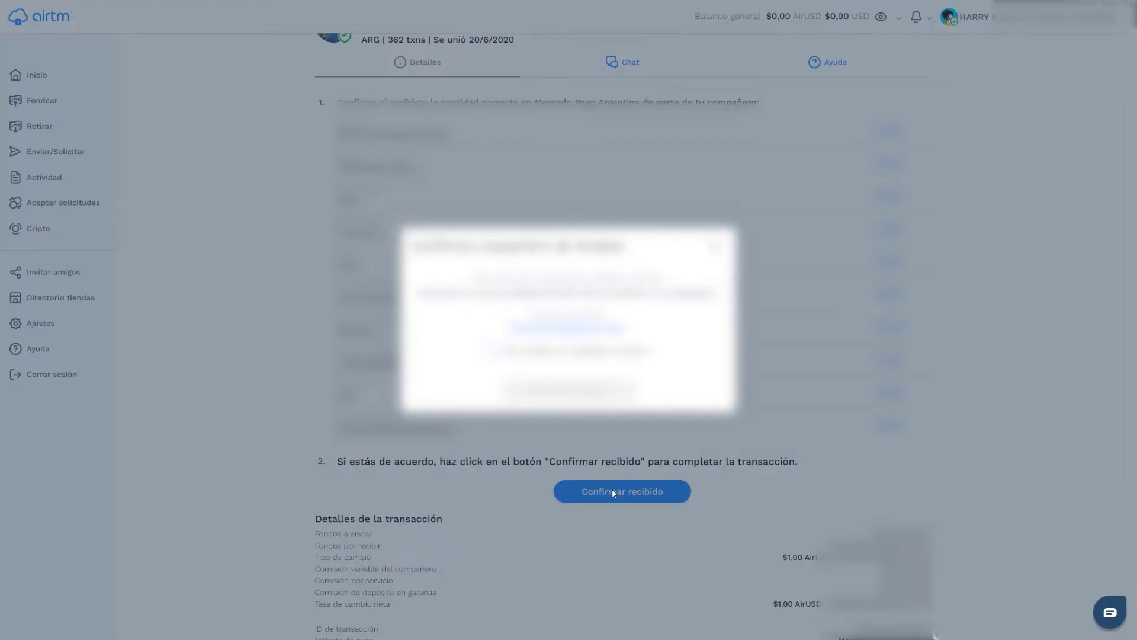
click(495, 350)
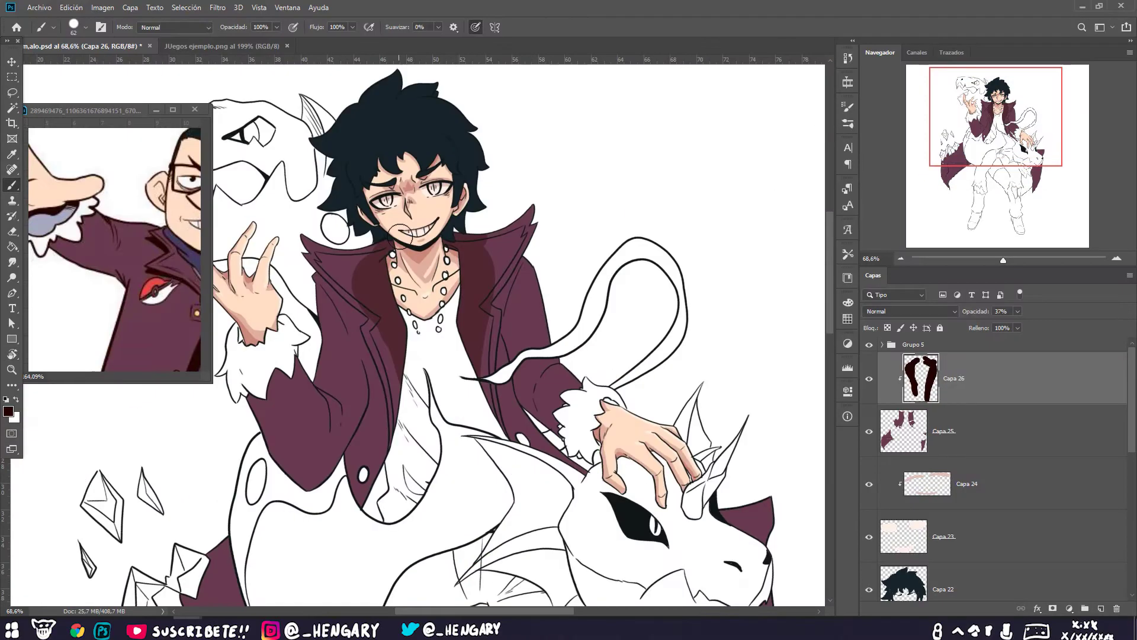
Step: Return to Photoshop and paint and clean up the dark shadows on the purple coat's collar and front on the 37% opacity layer
drag(265, 257, 484, 238)
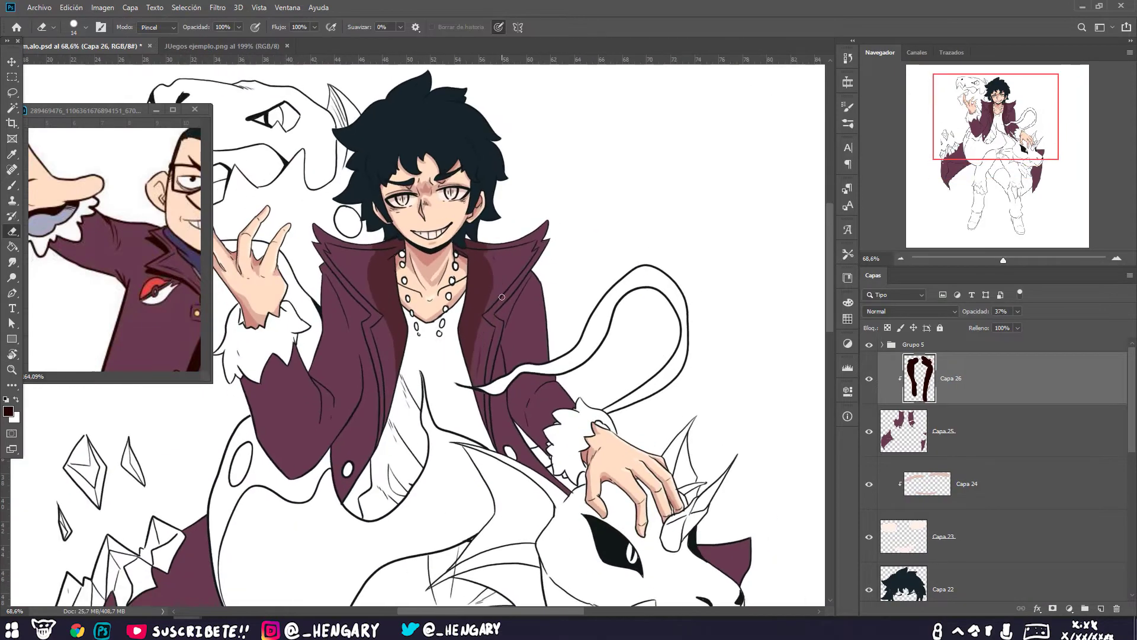
mouse_move(501, 297)
mouse_down()
mouse_move(408, 254)
mouse_move(560, 291)
mouse_move(548, 190)
mouse_move(424, 267)
mouse_move(408, 406)
mouse_move(468, 225)
mouse_up()
key(r)
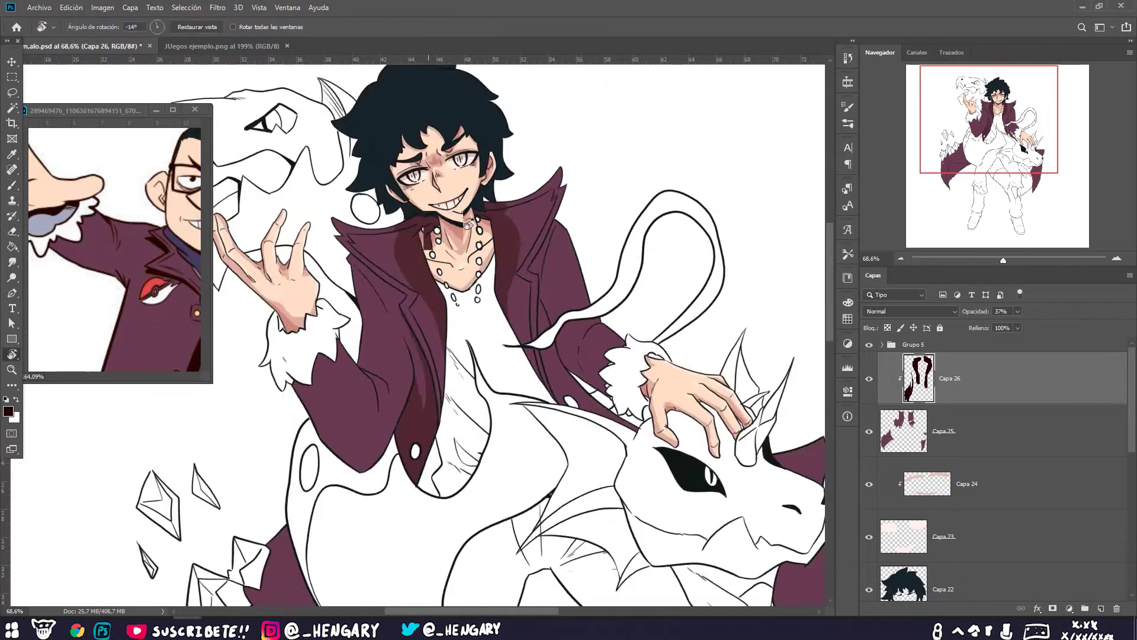
Step: Add a soft-shading layer directly above the flat coat layer and set its blending mode to Multiplicar
scroll(468, 226, down, 5)
key(b)
click(948, 430)
click(1100, 609)
click(909, 311)
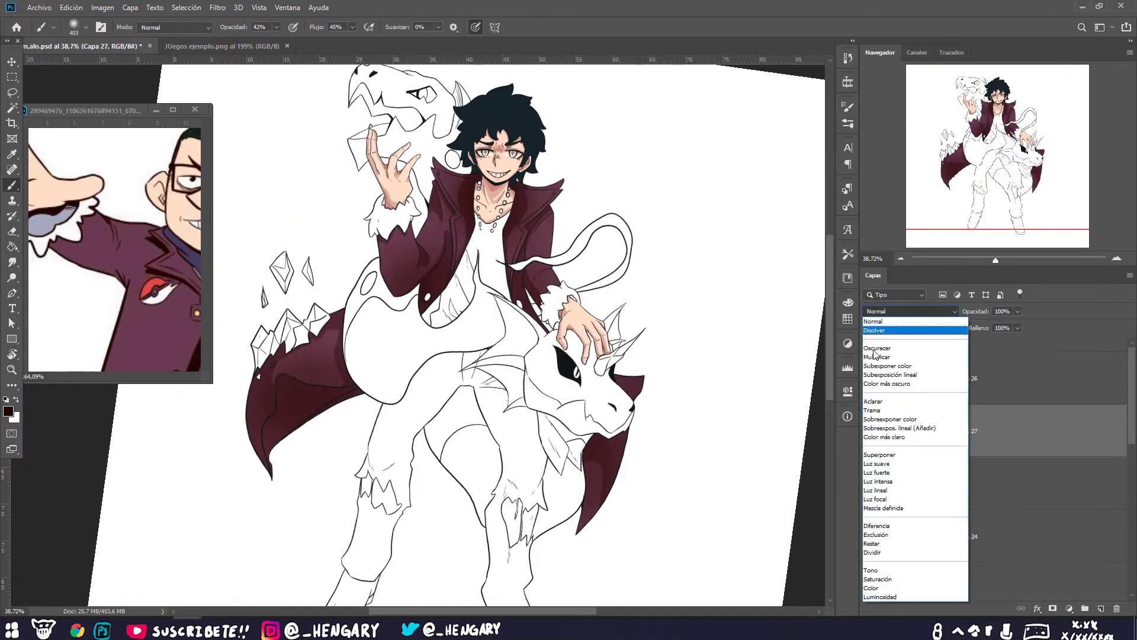
click(877, 357)
Step: Apply a Satinado effect with a red colour to the coat's soft-shading layer
right_click(947, 430)
click(829, 130)
click(668, 292)
click(954, 177)
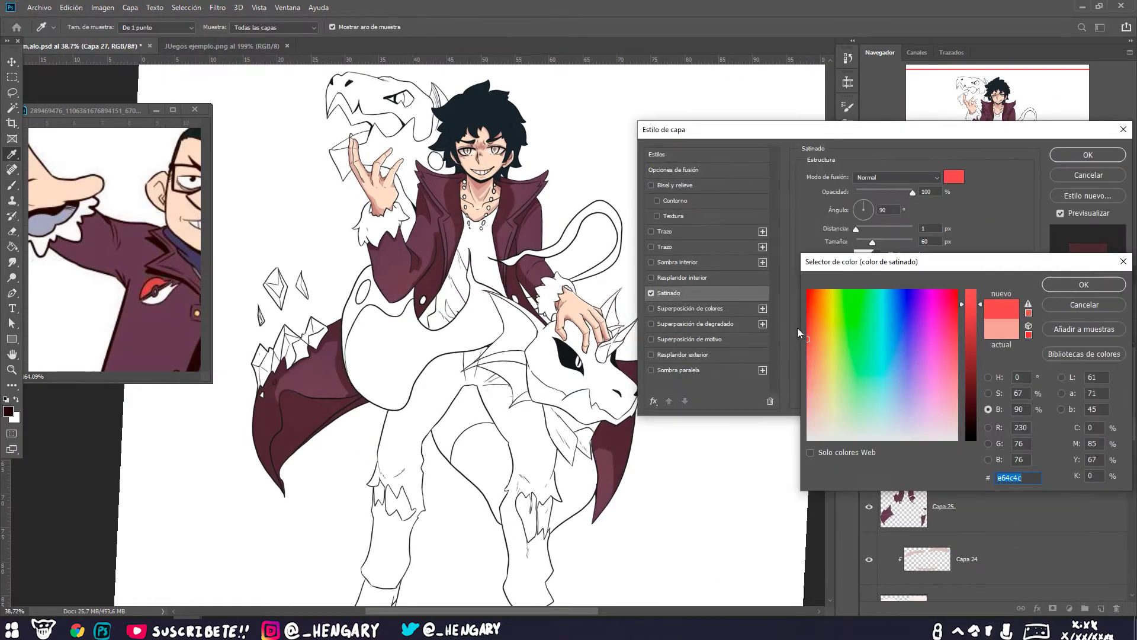
key(Return)
key(Return)
Step: Darken the colour of the soft-shading layer's Satinado effect
double_click(945, 420)
click(954, 176)
click(971, 320)
key(Return)
key(Return)
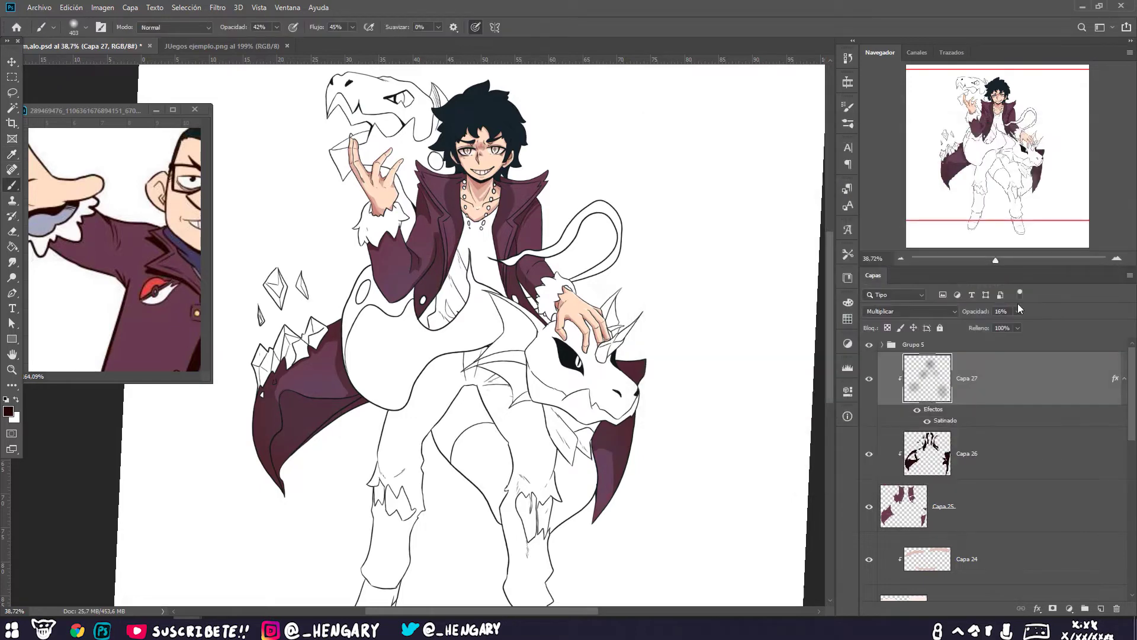
Step: Add a clipped layer, glaze the coat with a large soft brush in bright red and set the layer opacity to 73%
click(1101, 608)
click(8, 411)
key(Return)
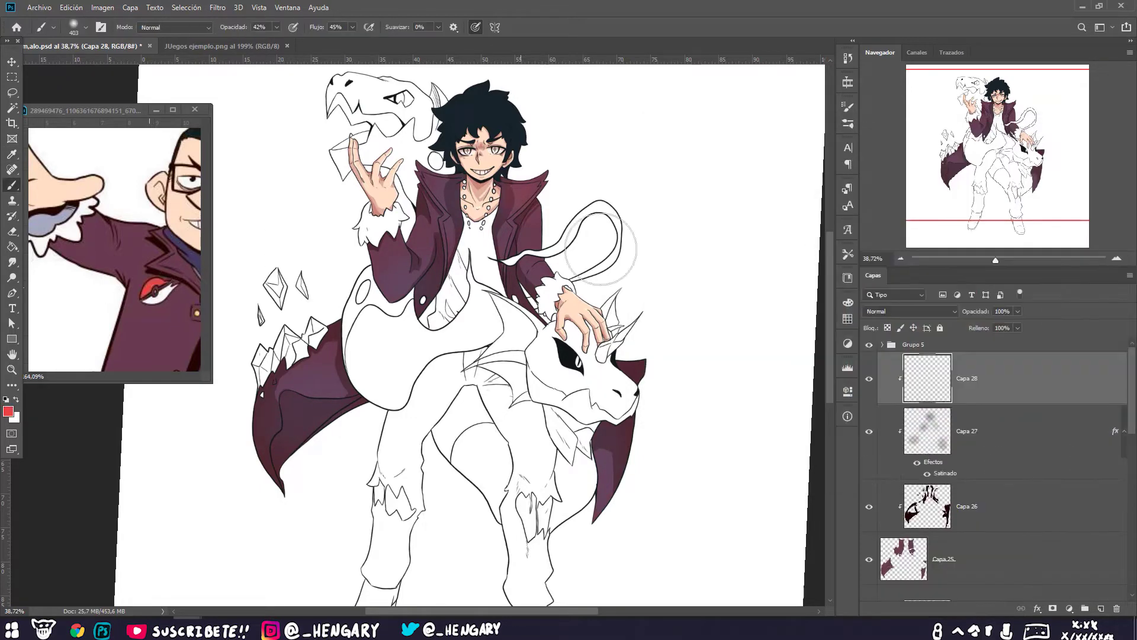
drag(1017, 311, 1003, 322)
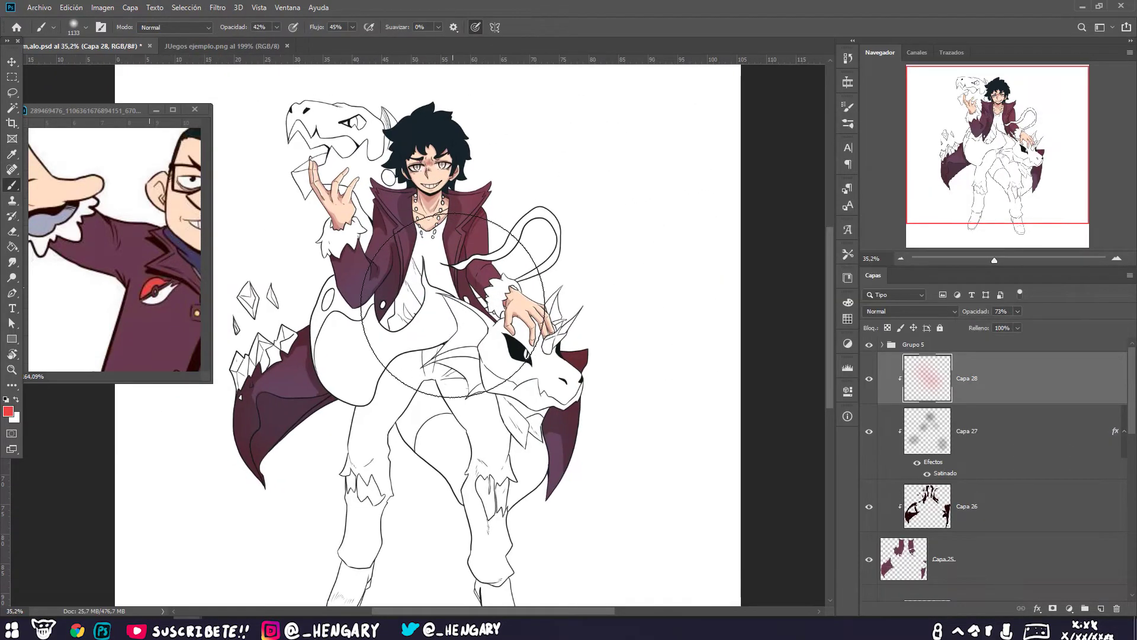
key(ctrl+shift+h)
key(ctrl+shift+h)
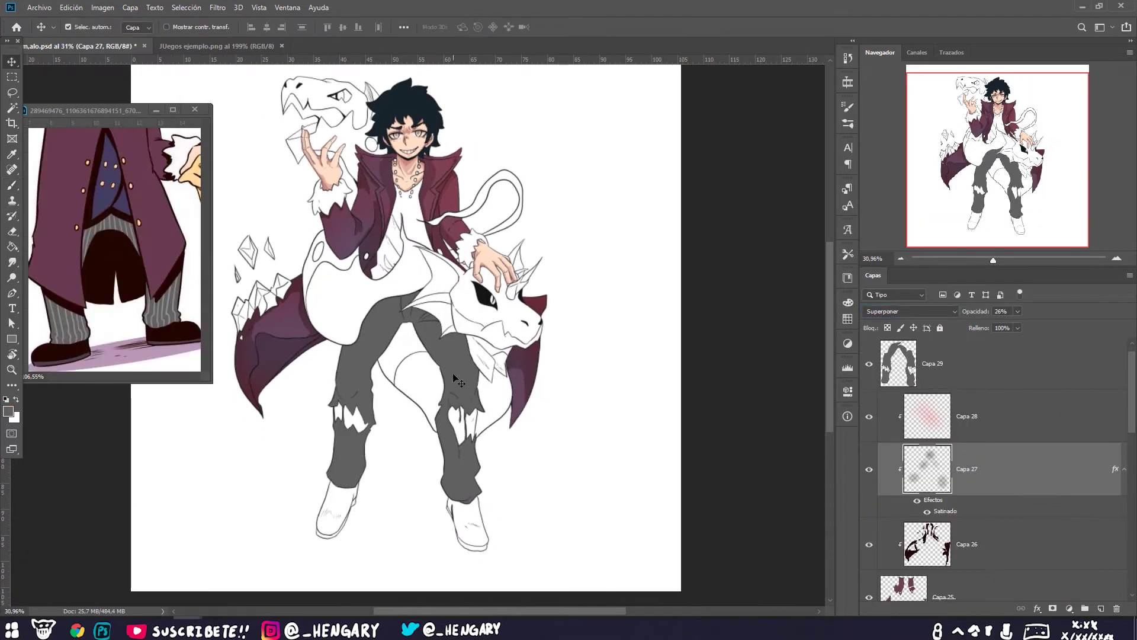
Step: Clip the new layer to the grey trousers layer and paint darker shadows on the trouser legs
right_click(955, 363)
click(871, 342)
key(b)
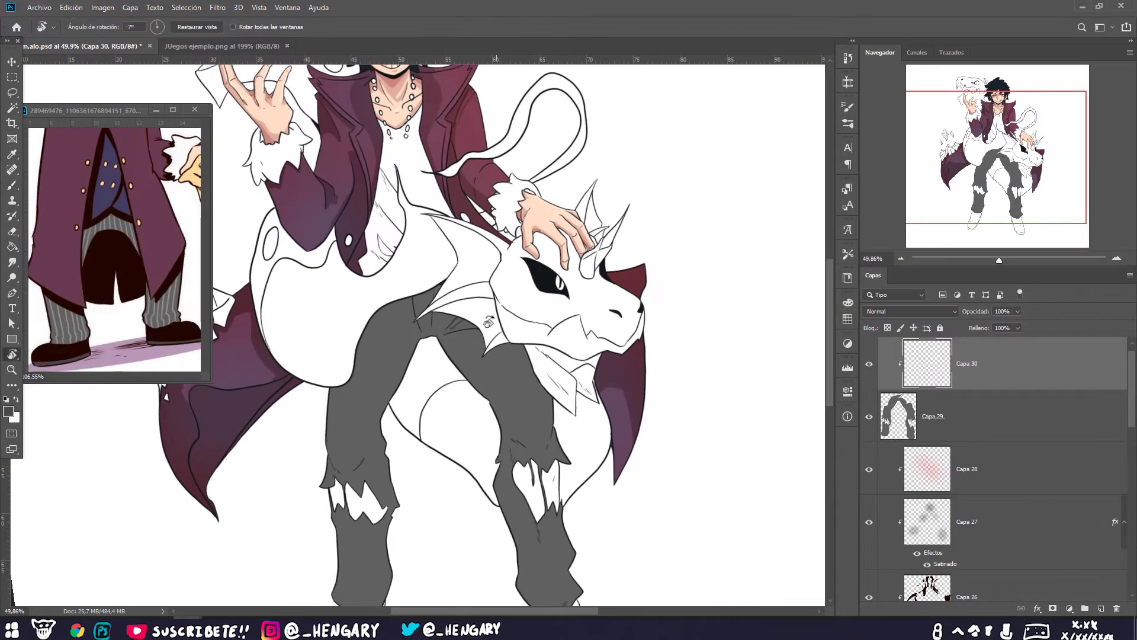
right_click(444, 235)
drag(426, 302, 374, 409)
Step: Erase excess shading on the trousers to shape the folds and lit areas of the legs
key(e)
mouse_move(415, 355)
mouse_down()
mouse_move(477, 386)
mouse_move(421, 314)
mouse_move(598, 315)
mouse_move(589, 260)
mouse_move(332, 308)
mouse_up()
mouse_move(391, 266)
mouse_down()
mouse_move(337, 306)
mouse_move(371, 428)
mouse_up()
key(b)
key(r)
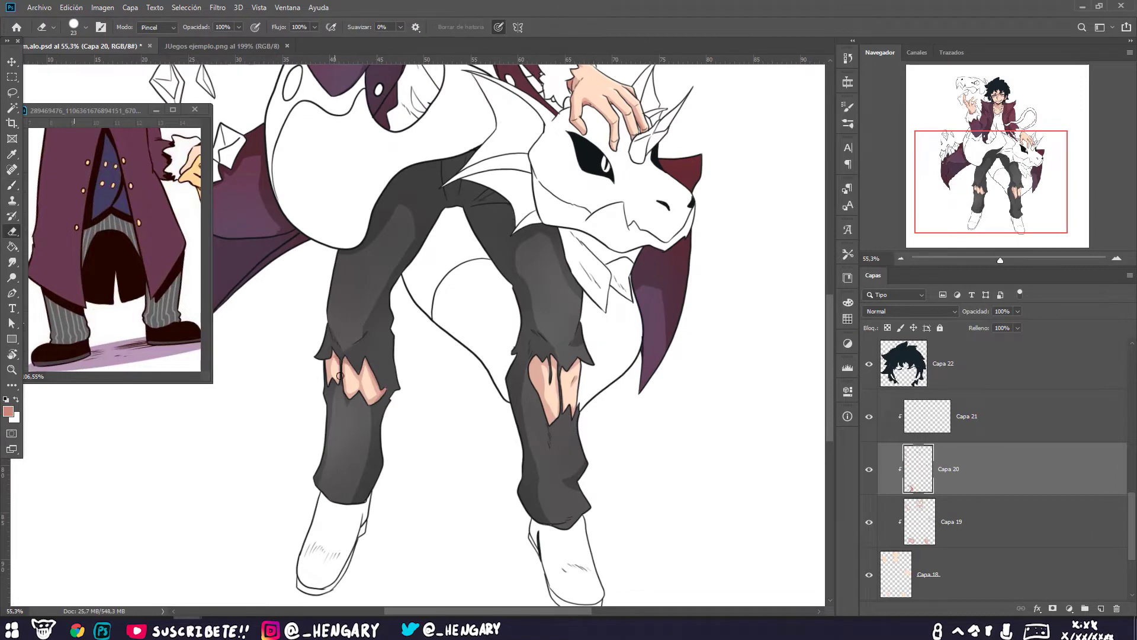
Step: Refine the skin shading at the torn trouser knees and add pale skin highlights on the clipped layer above
drag(391, 407, 350, 432)
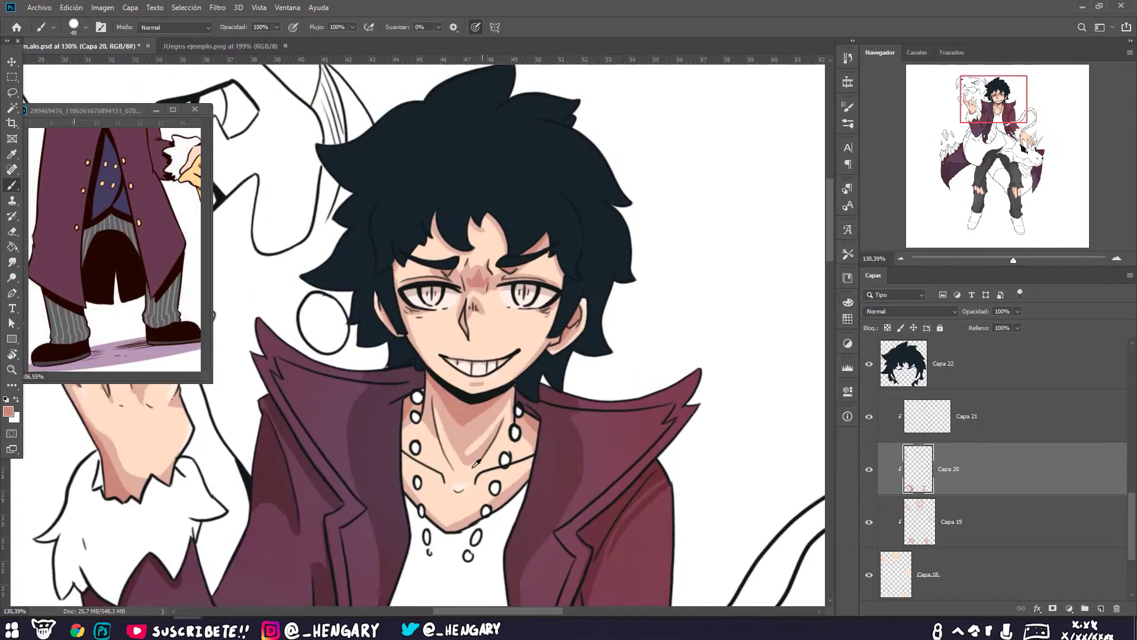
key(alt+bracketright)
drag(551, 278, 570, 322)
scroll(570, 321, down, 2)
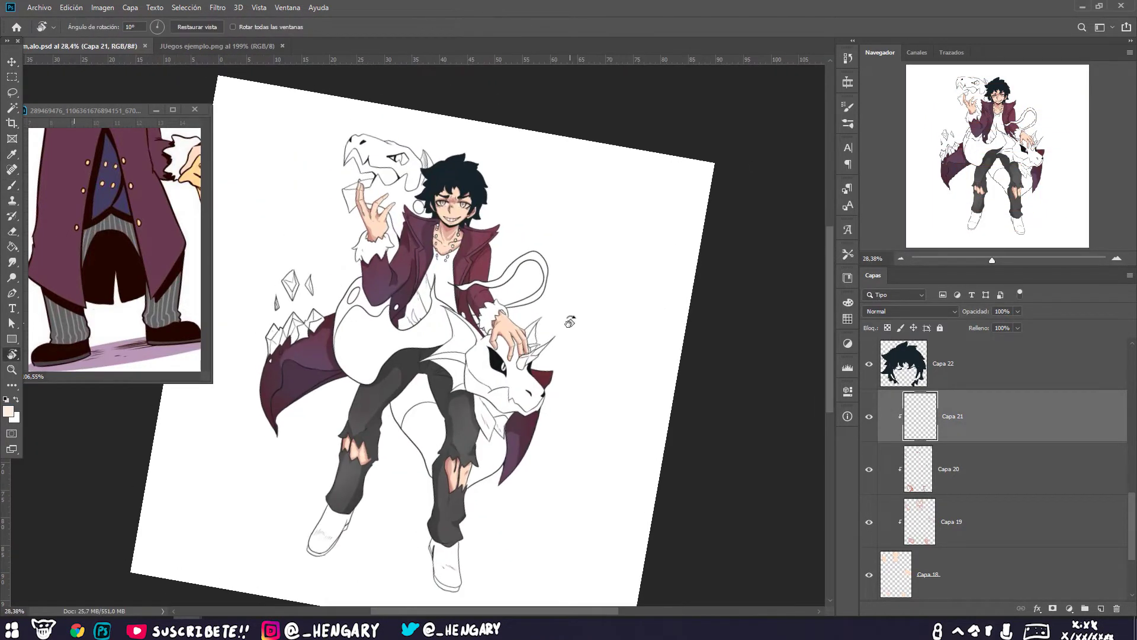
key(Escape)
scroll(570, 321, up, 3)
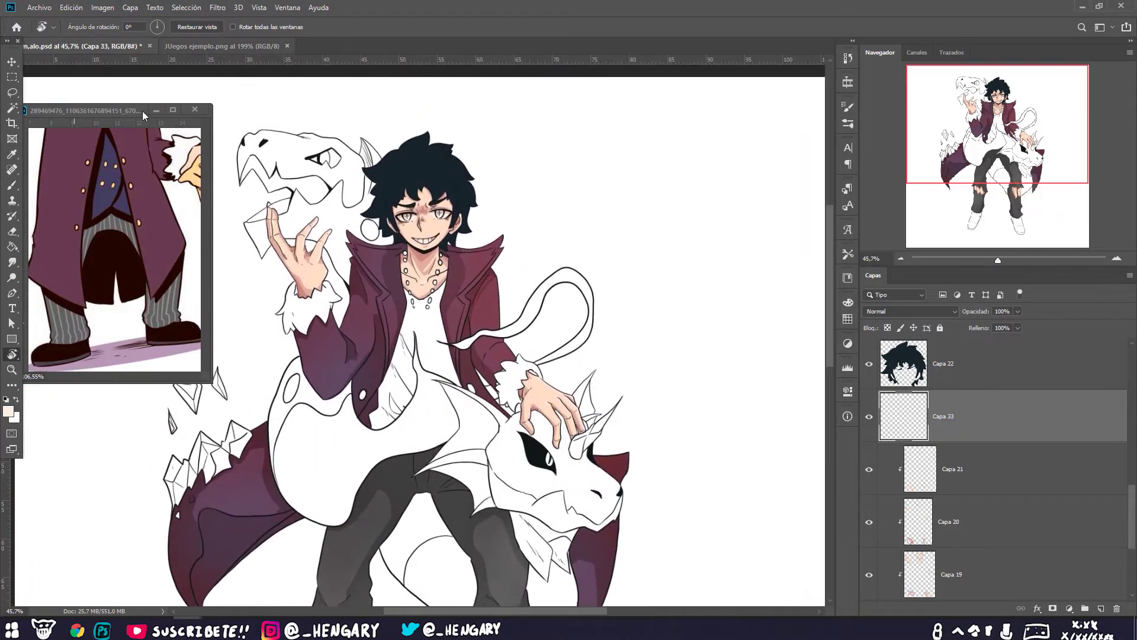
Step: Add a new layer below the hair layer, select the white shirt area with the Magic Wand and fill it with pale cream
key(b)
key(ctrl+shift+alt+n)
scroll(112, 249, up, 3)
key(w)
scroll(502, 323, up, 1)
drag(456, 323, 502, 323)
key(q)
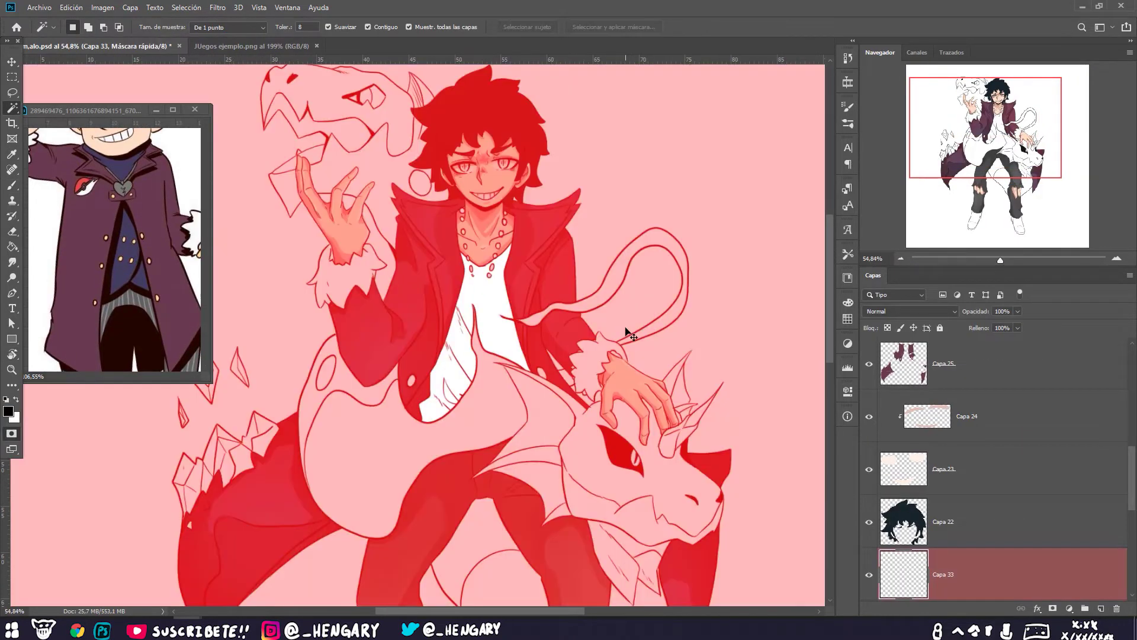
key(q)
click(502, 323)
key(b)
key(alt+BackSpace)
key(ctrl+d)
scroll(502, 323, up, 3)
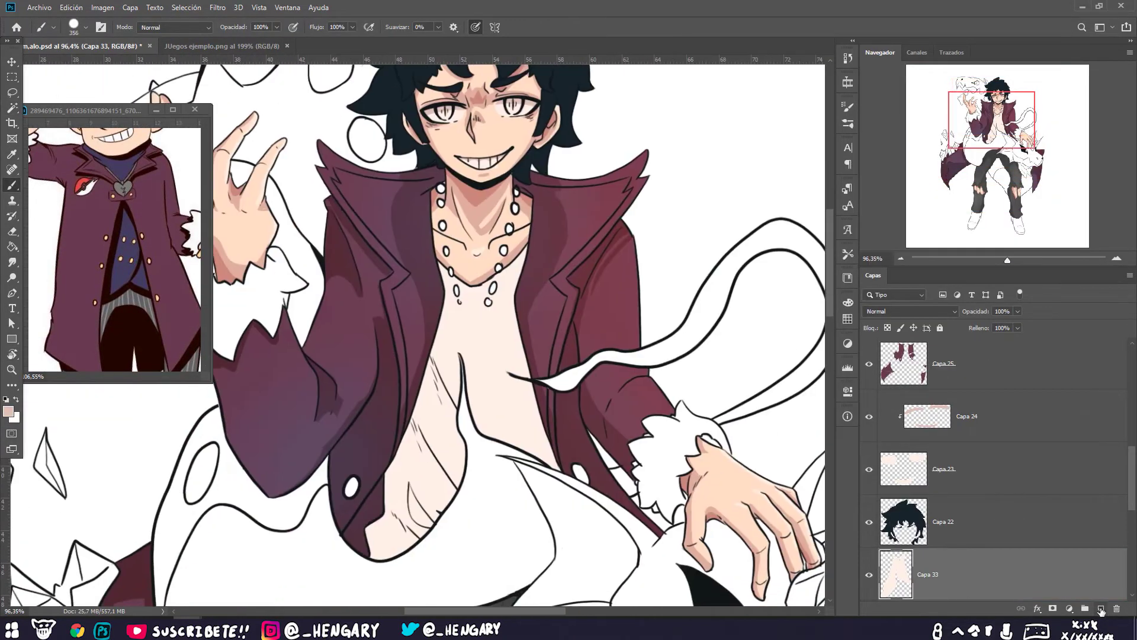
Step: Add a layer clipped to the shirt and paint pinkish-beige shadows along its folds and under the coat edges
key(ctrl+shift+alt+n)
key(ctrl+alt+g)
mouse_move(457, 340)
mouse_down()
mouse_move(458, 370)
mouse_move(566, 328)
mouse_up()
drag(450, 335, 414, 462)
drag(367, 414, 314, 494)
mouse_move(407, 503)
mouse_down()
mouse_move(453, 305)
mouse_move(486, 355)
mouse_move(450, 308)
mouse_move(467, 279)
mouse_move(461, 266)
mouse_up()
key(bracketleft)
key(bracketleft)
key(bracketleft)
key(bracketleft)
key(bracketleft)
key(bracketleft)
key(bracketleft)
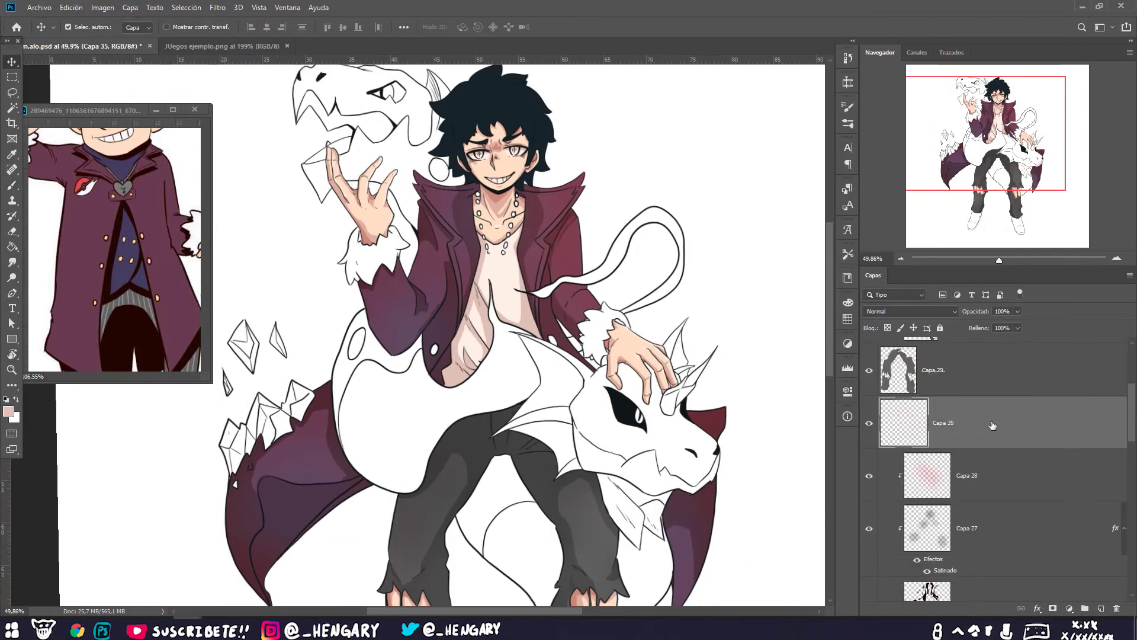
key(Return)
key(b)
scroll(463, 274, up, 3)
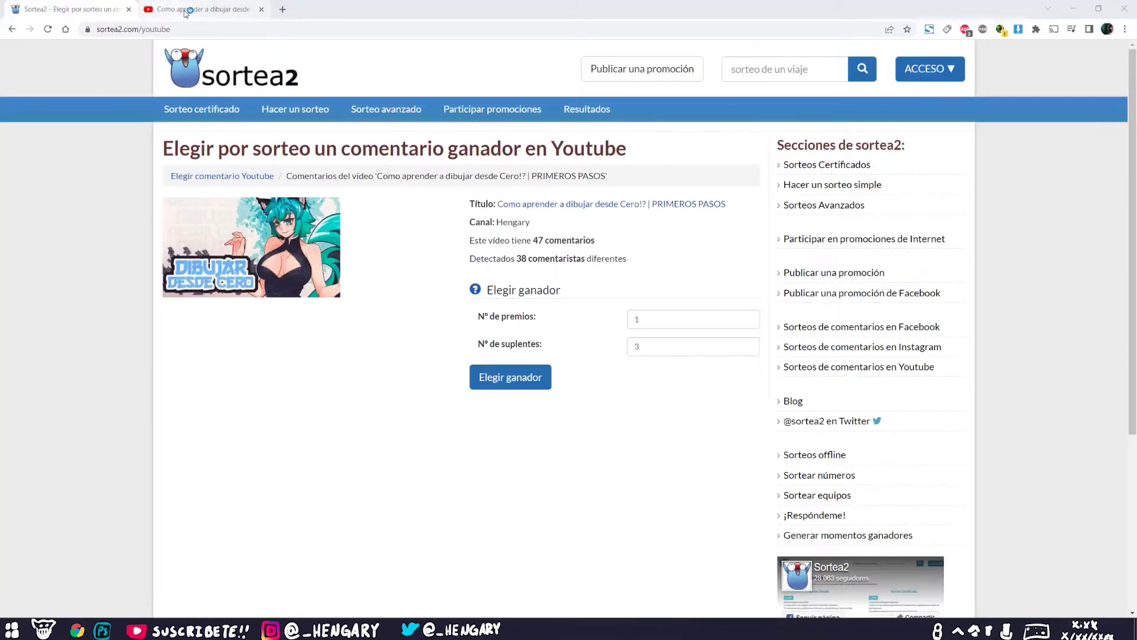
Step: Switch to the browser and look over the YouTube video "Como aprender a dibujar desde Cero!? | PRIMEROS PASOS" and its comments
click(185, 10)
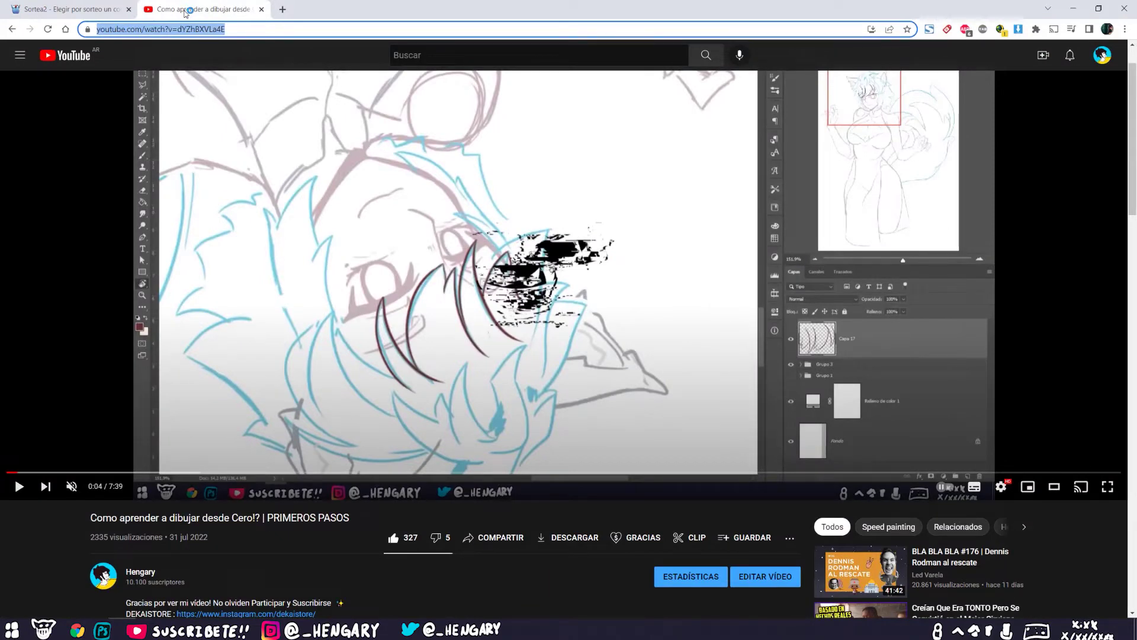
scroll(327, 237, down, 5)
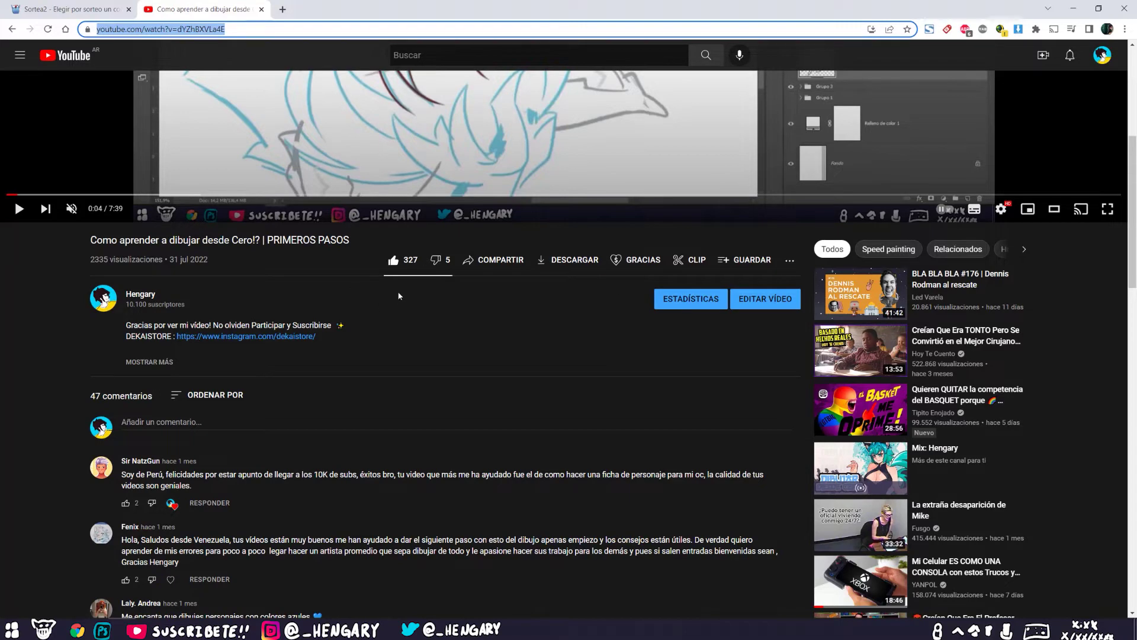
scroll(388, 391, up, 3)
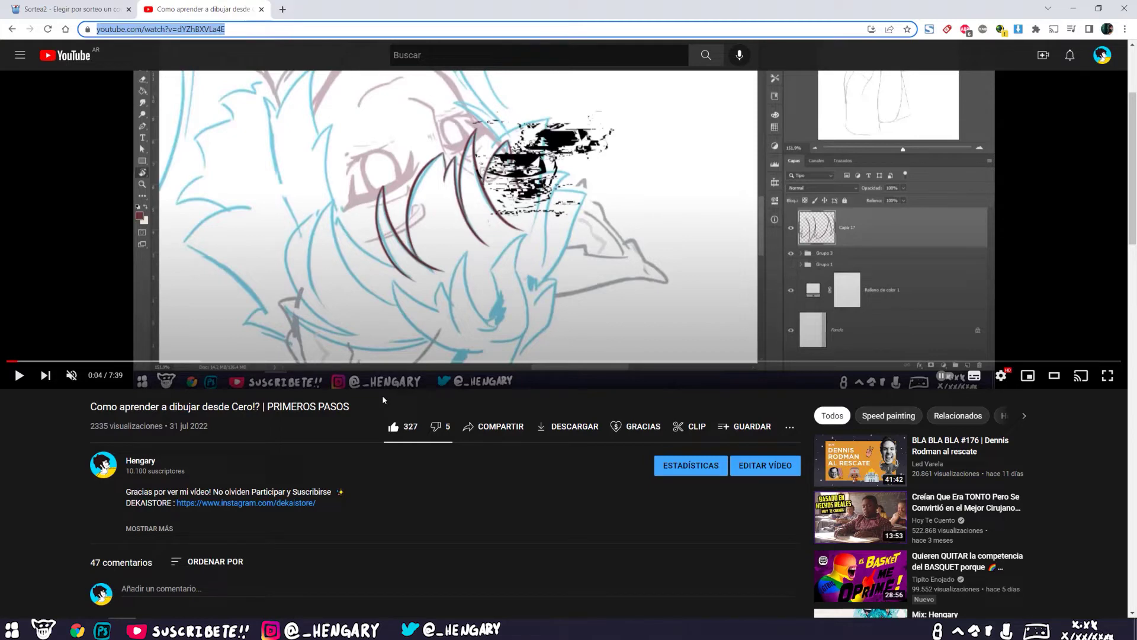
Step: Go to the Sortea2 home page, review the giveaway types and open the YouTube giveaway
click(66, 9)
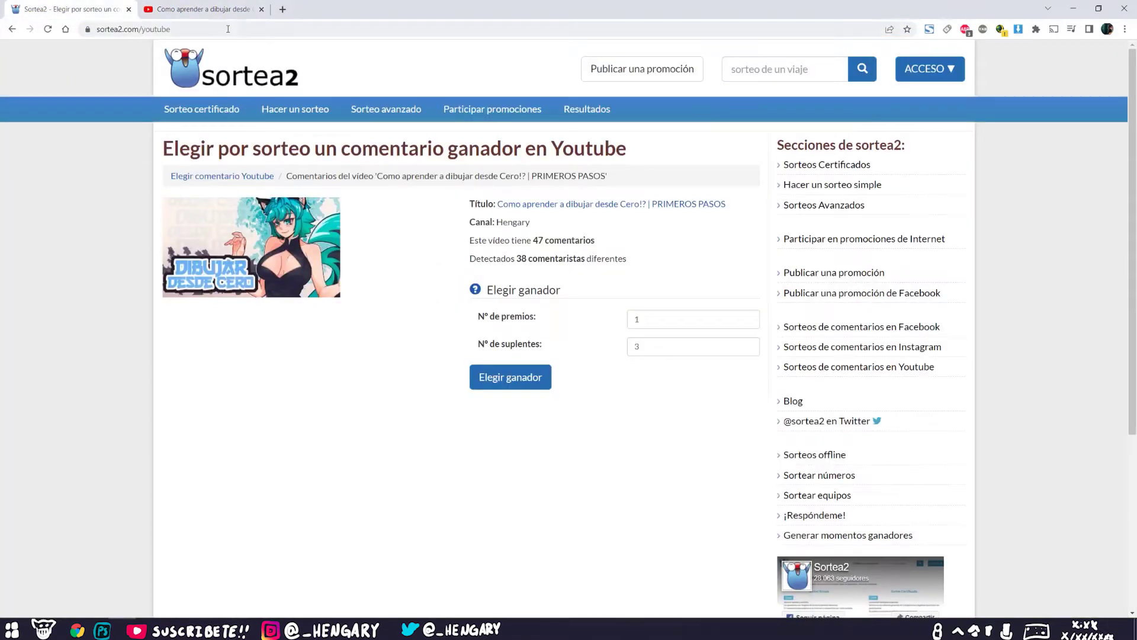
click(218, 10)
click(100, 5)
click(211, 72)
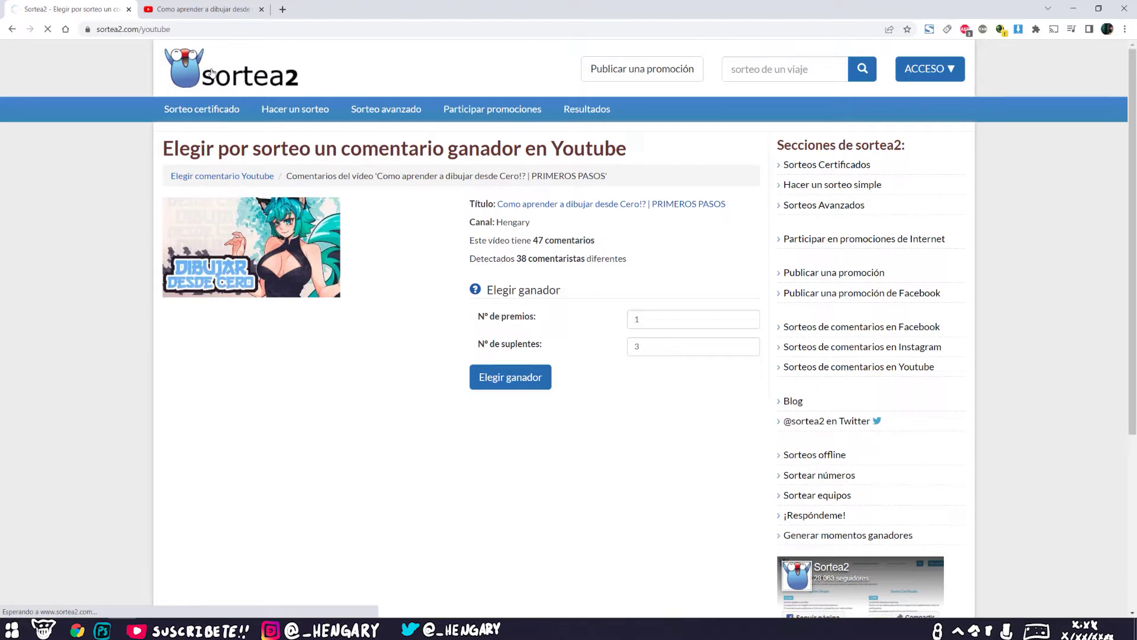
scroll(431, 375, down, 3)
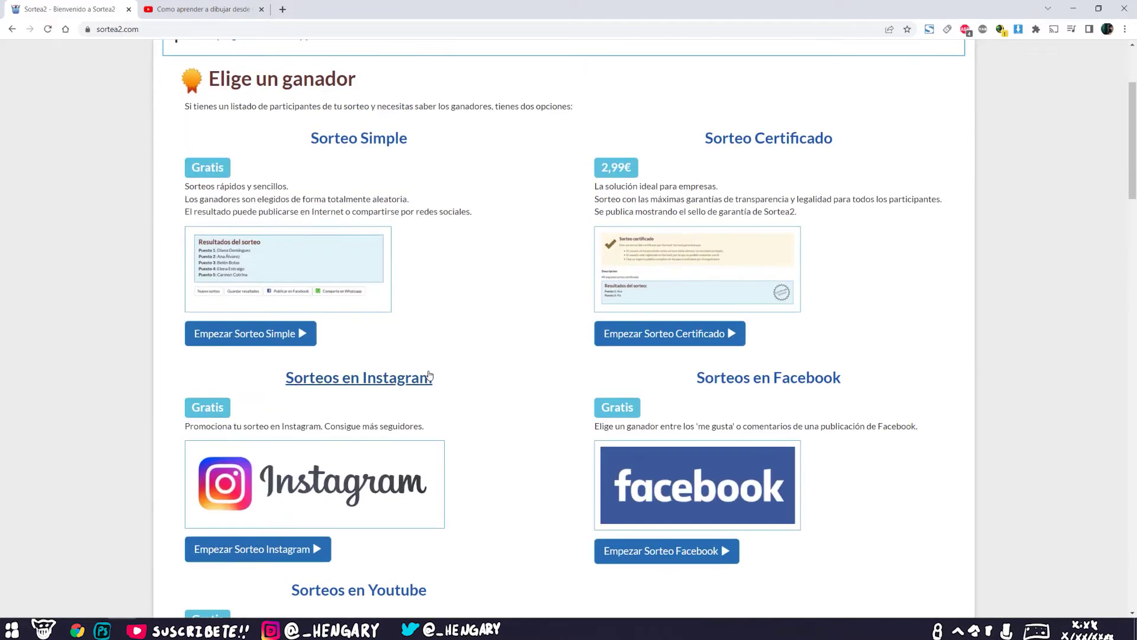
scroll(430, 375, down, 3)
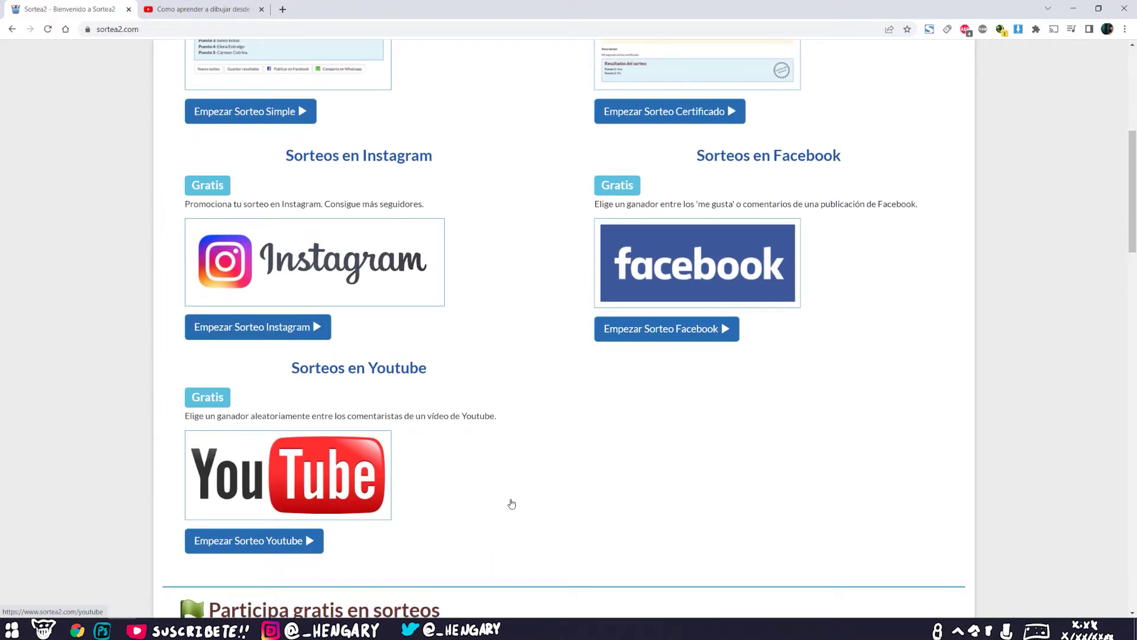
scroll(510, 503, up, 5)
scroll(422, 395, down, 5)
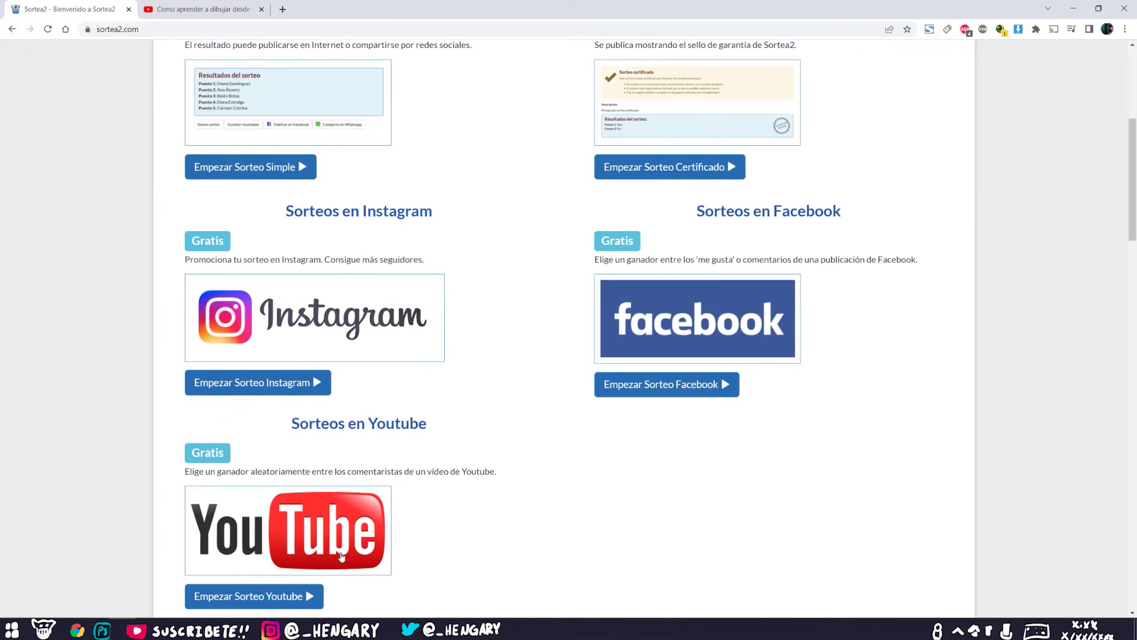
click(303, 494)
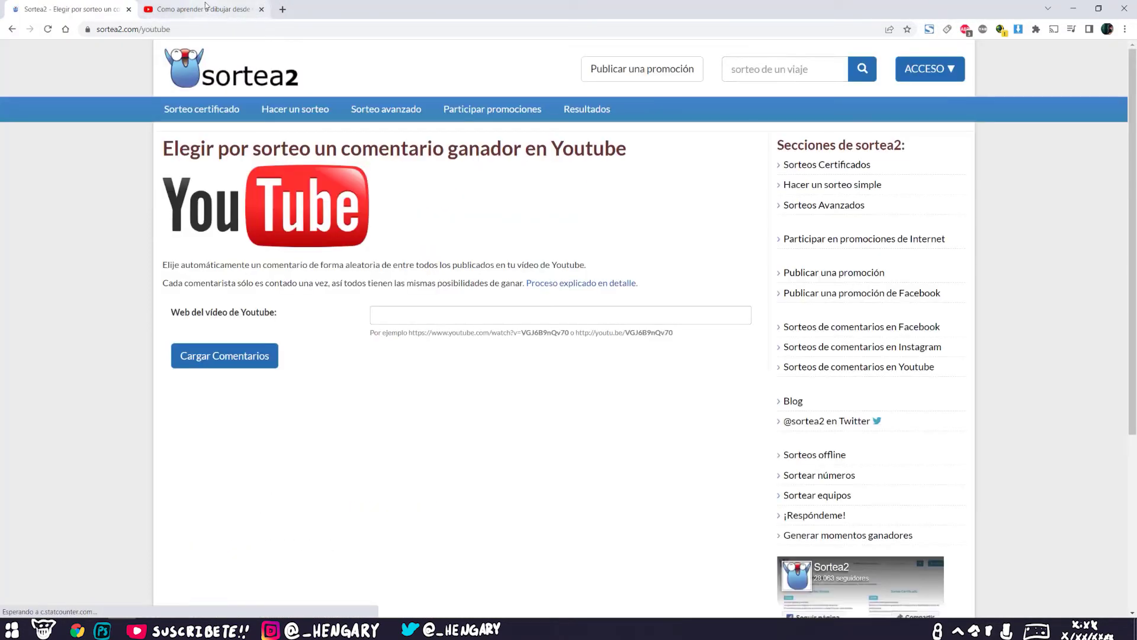
right_click(451, 316)
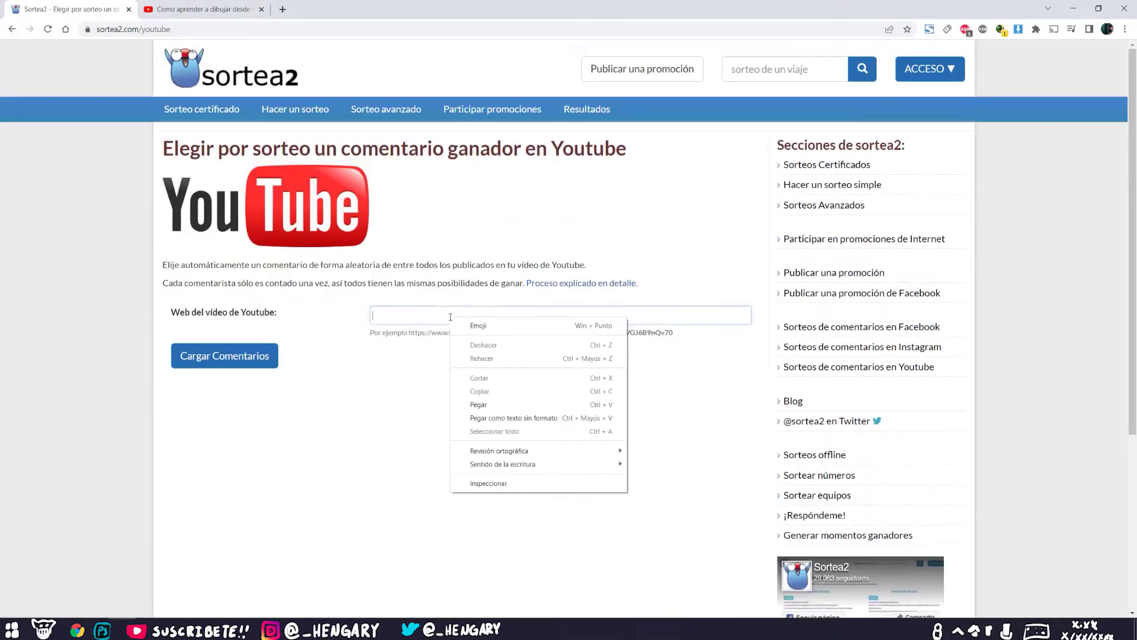
click(479, 404)
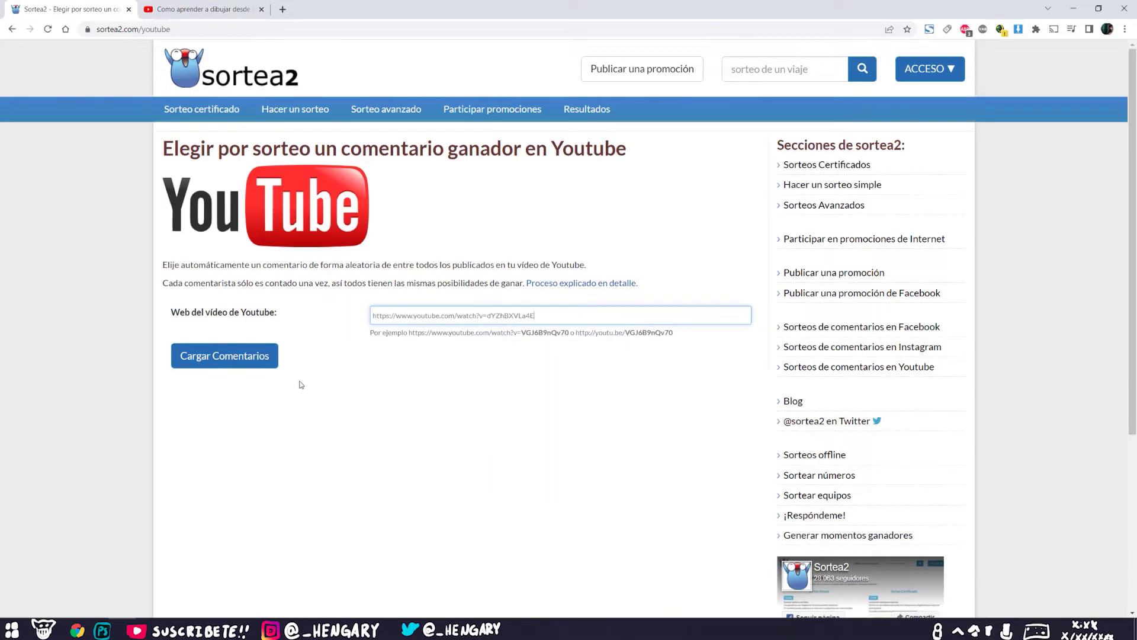
click(220, 357)
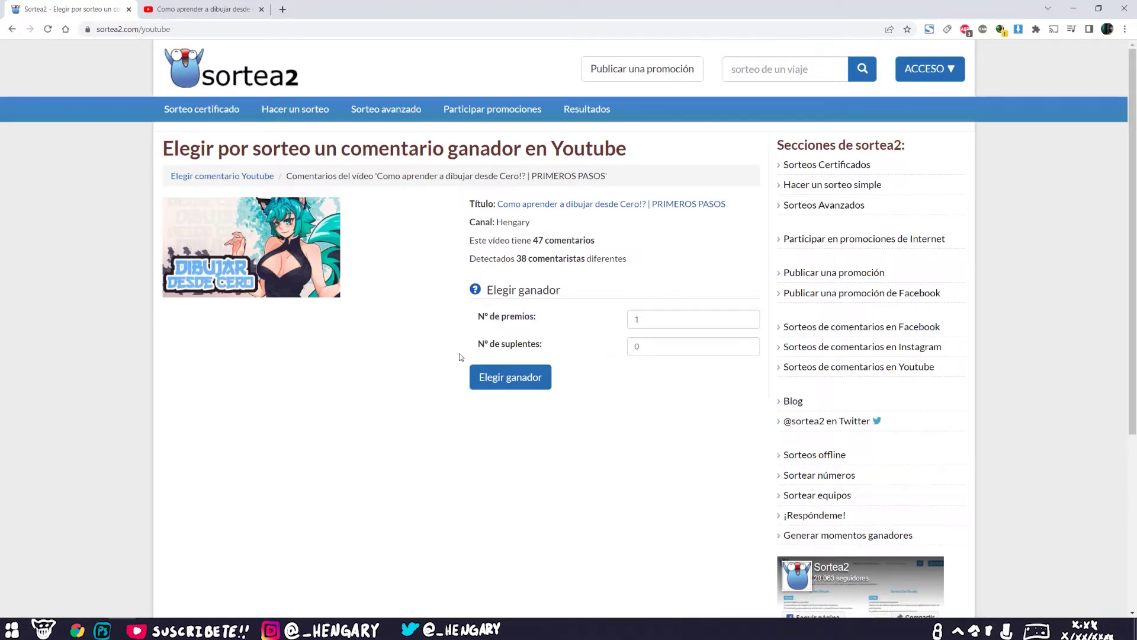
click(645, 339)
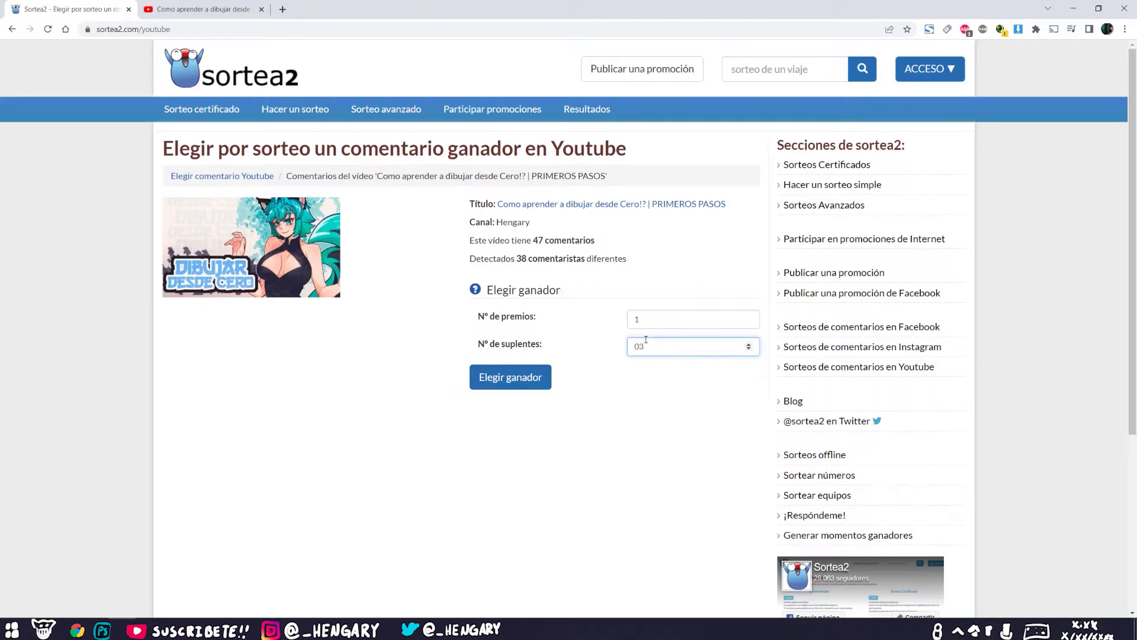
click(658, 397)
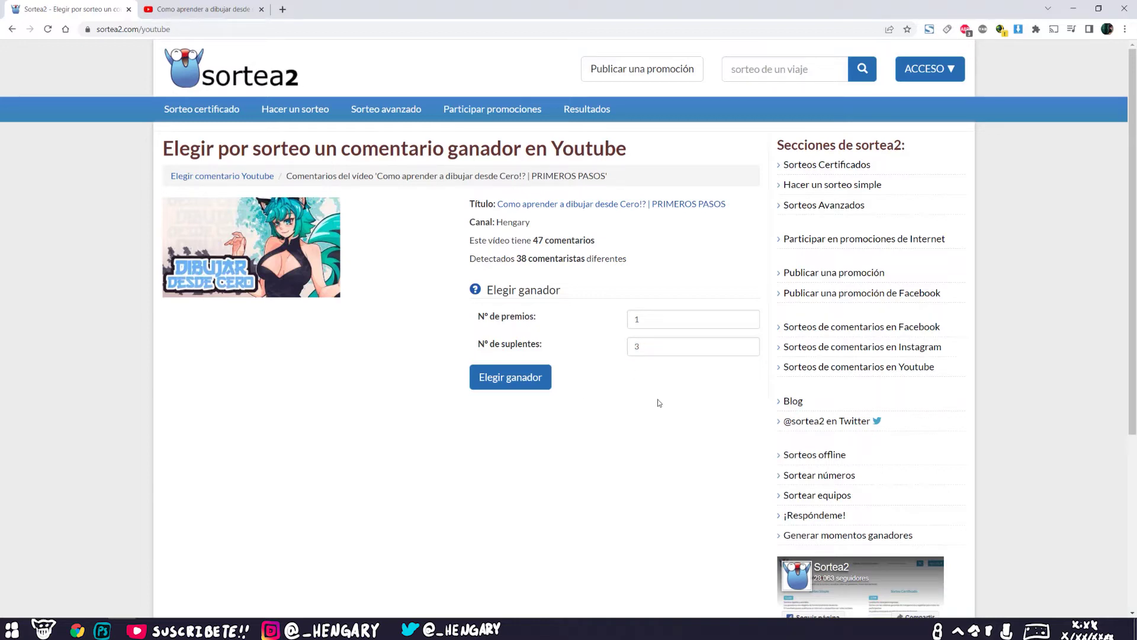